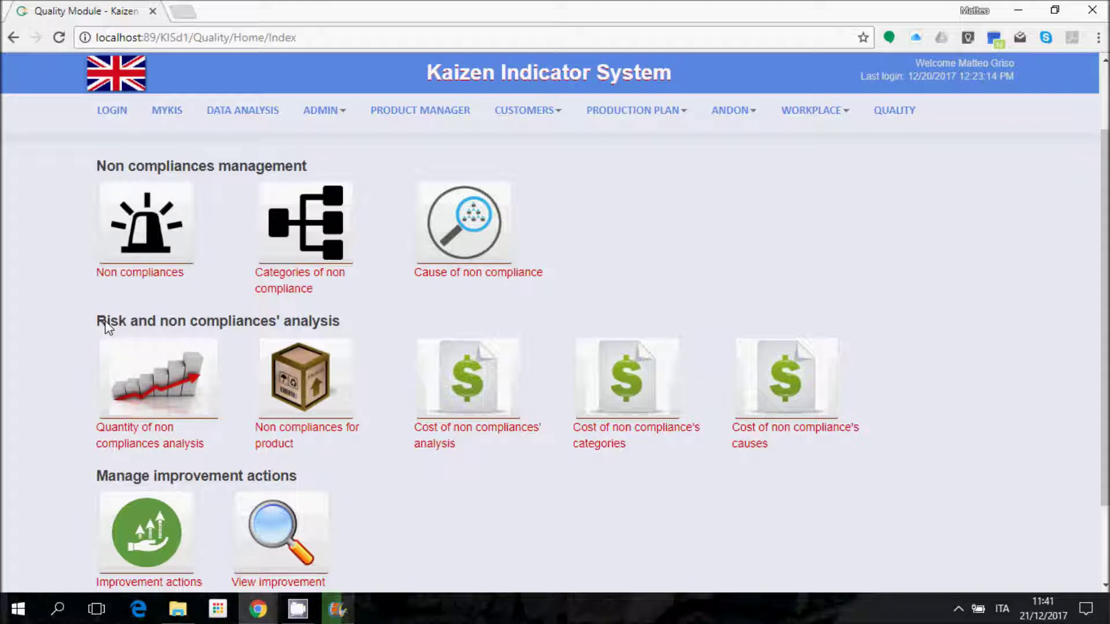
Run the quantity of non compliances analysis from 01/11/2017 with per-month visualization and review its Pareto charts of causes and categories
left_click(130, 361)
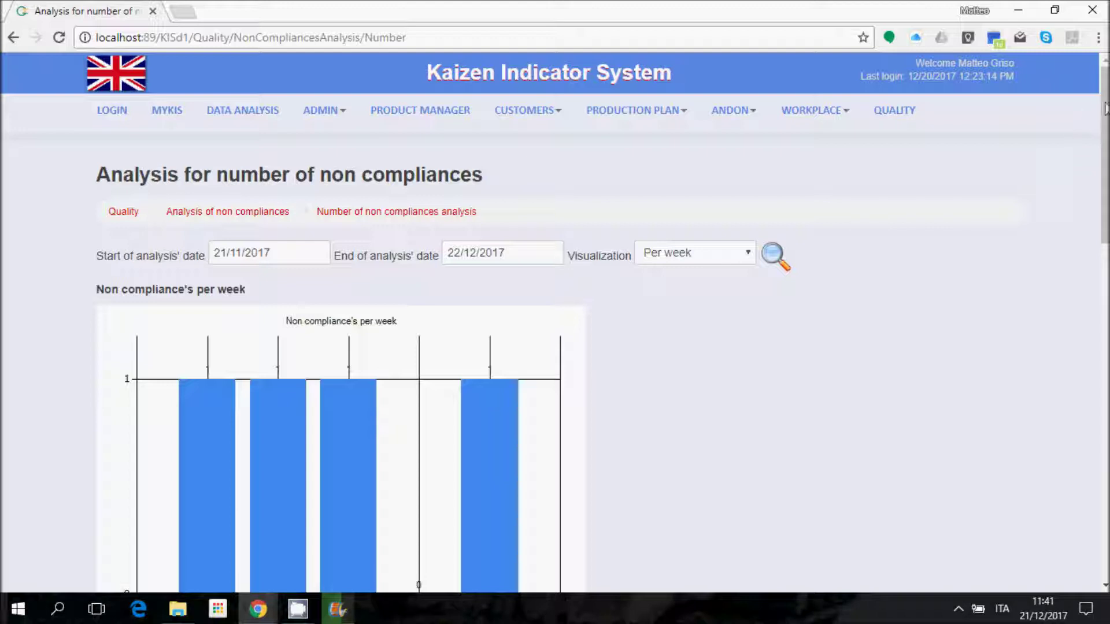
left_click_drag(1105, 99, 1105, 131)
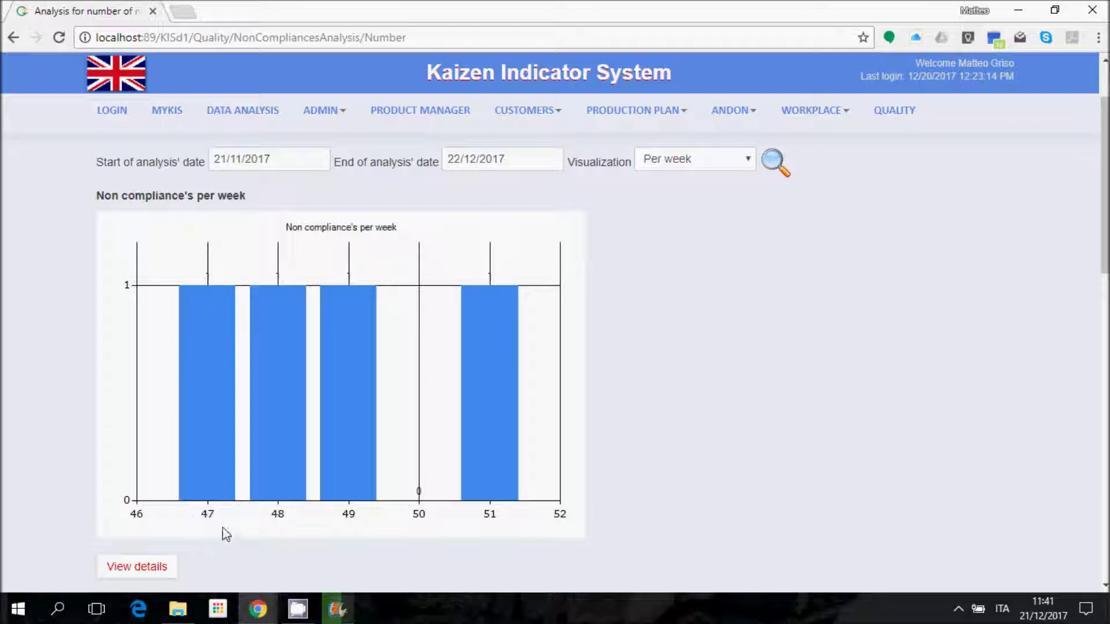
left_click(227, 165)
left_click(319, 246)
left_click(670, 166)
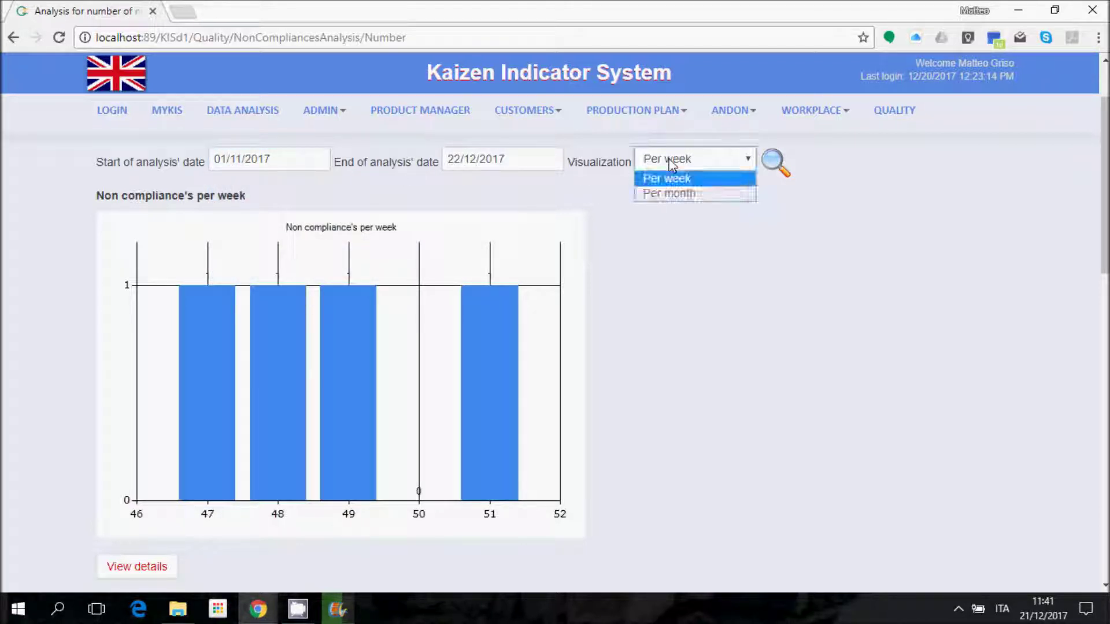
left_click(675, 194)
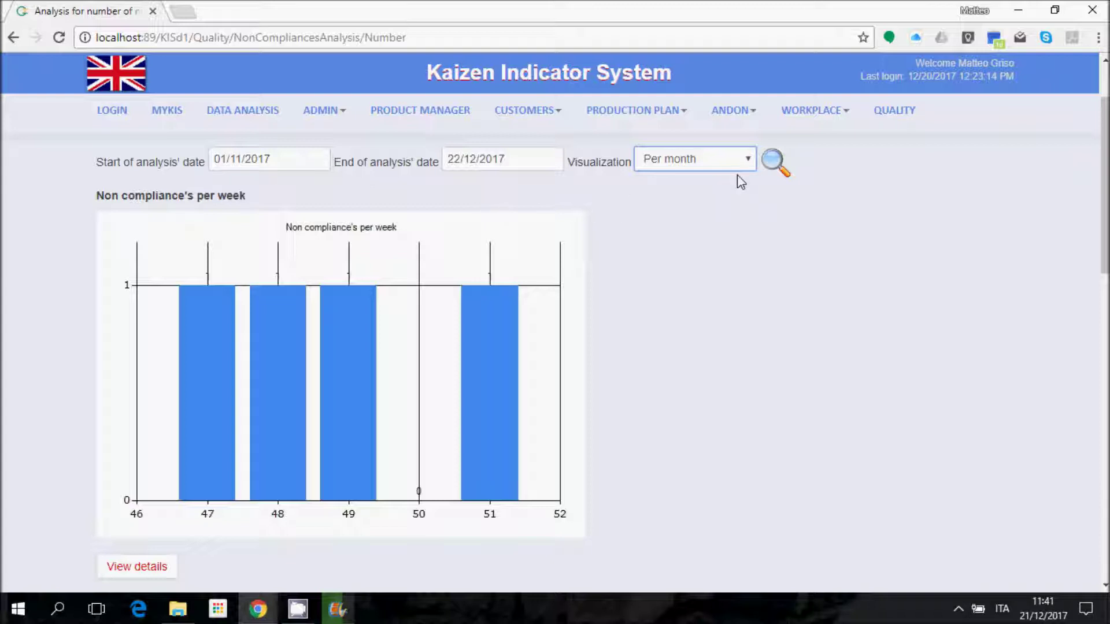
left_click(775, 162)
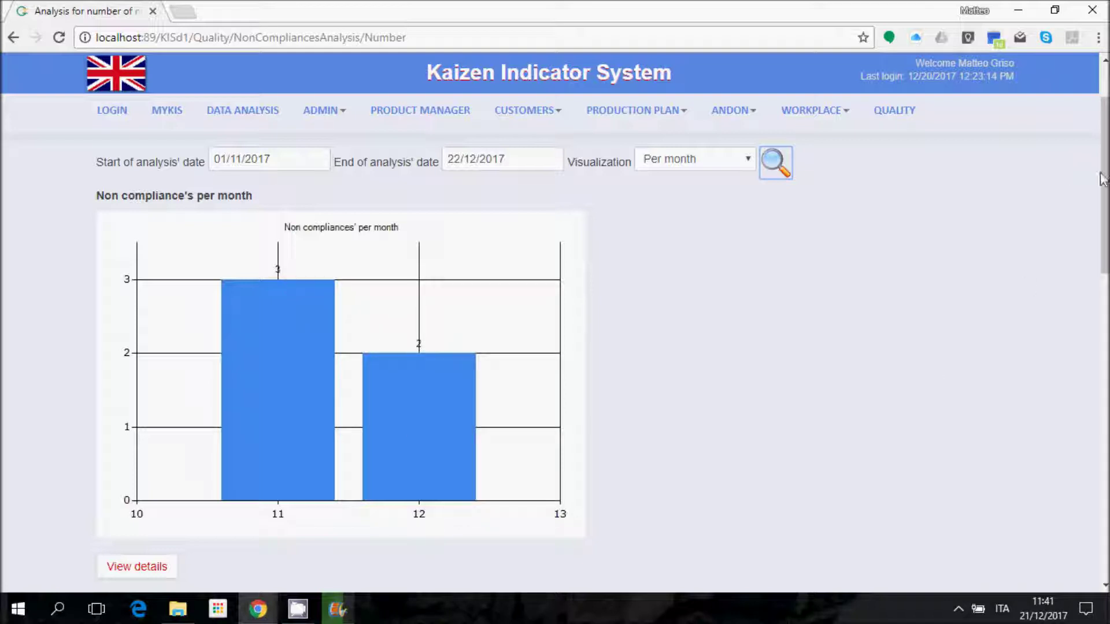
left_click_drag(1104, 173, 1105, 327)
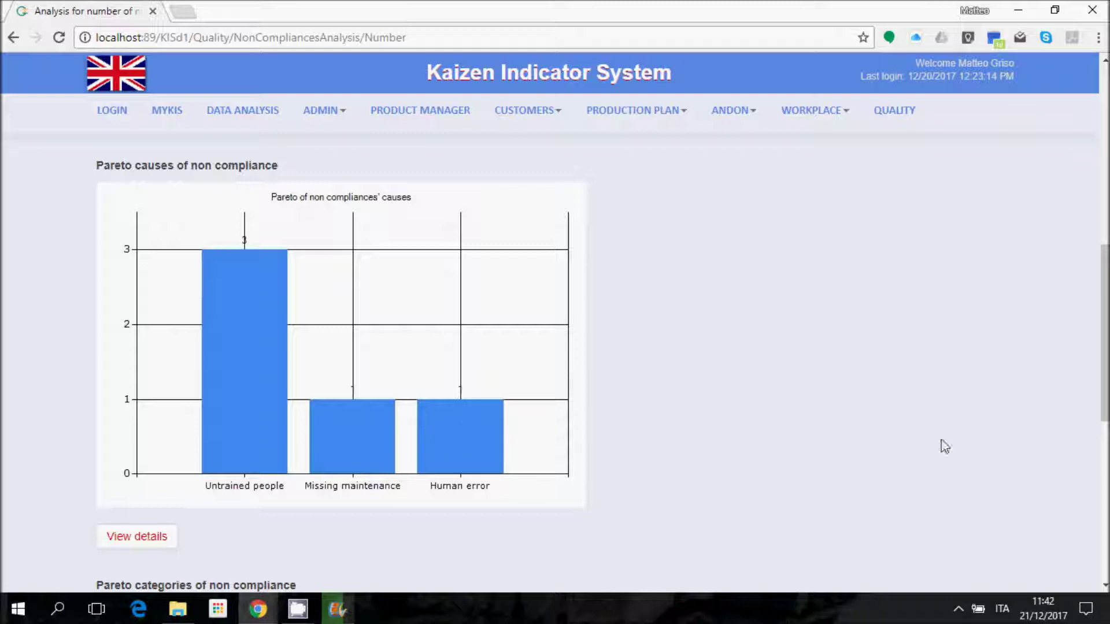
left_click_drag(1107, 272, 1108, 398)
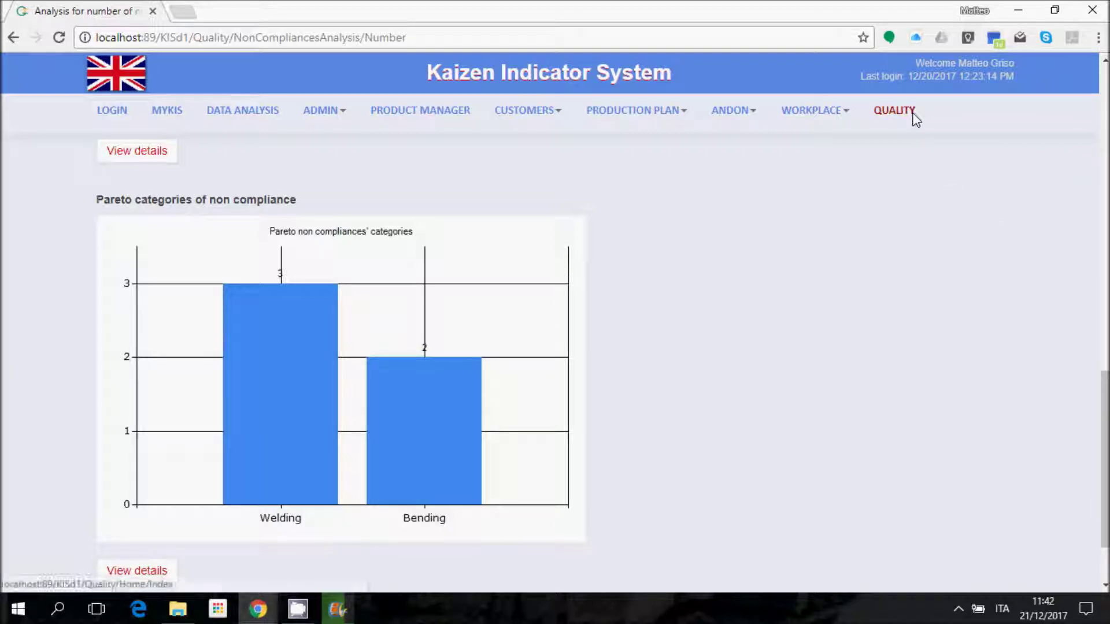
Open the non compliances for product analysis from the Quality module and view its chart and quantity table
left_click(912, 114)
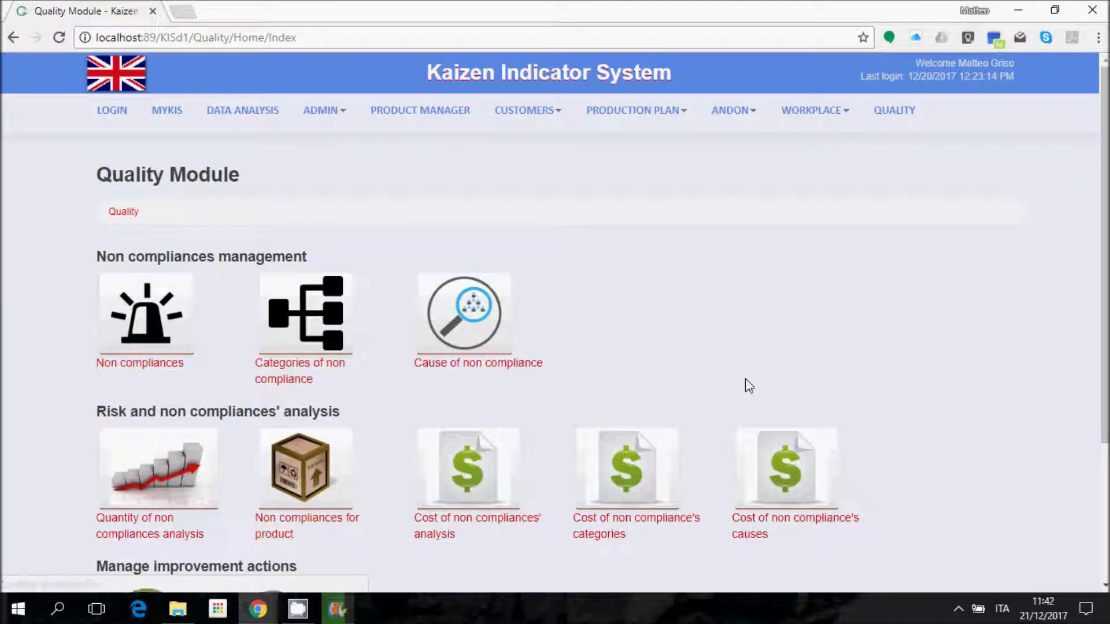
left_click(272, 533)
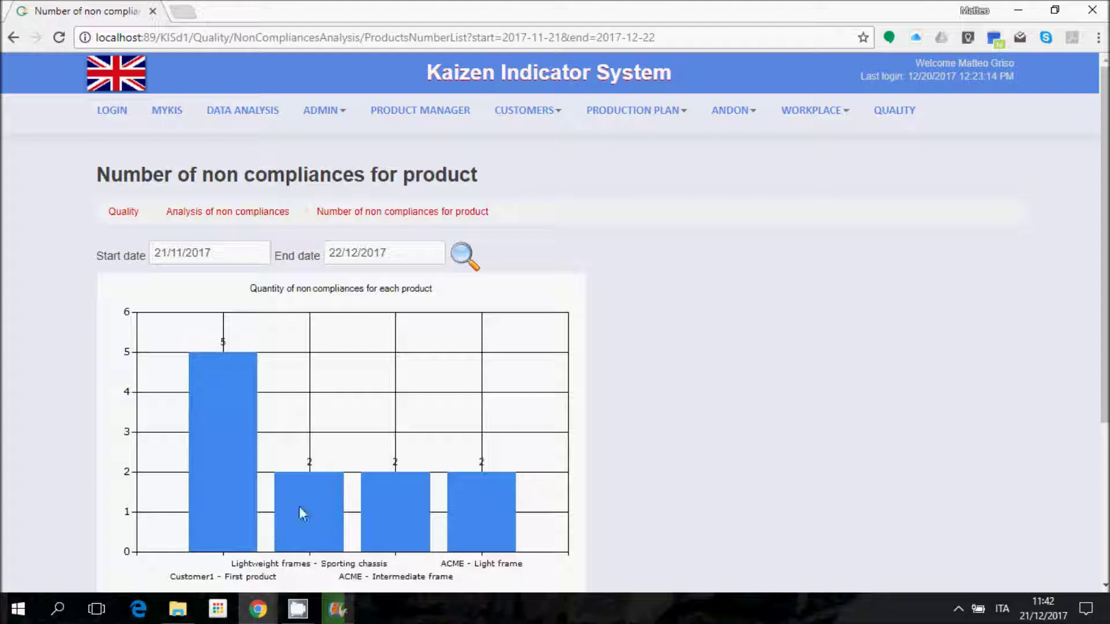
left_click_drag(1106, 194, 1106, 229)
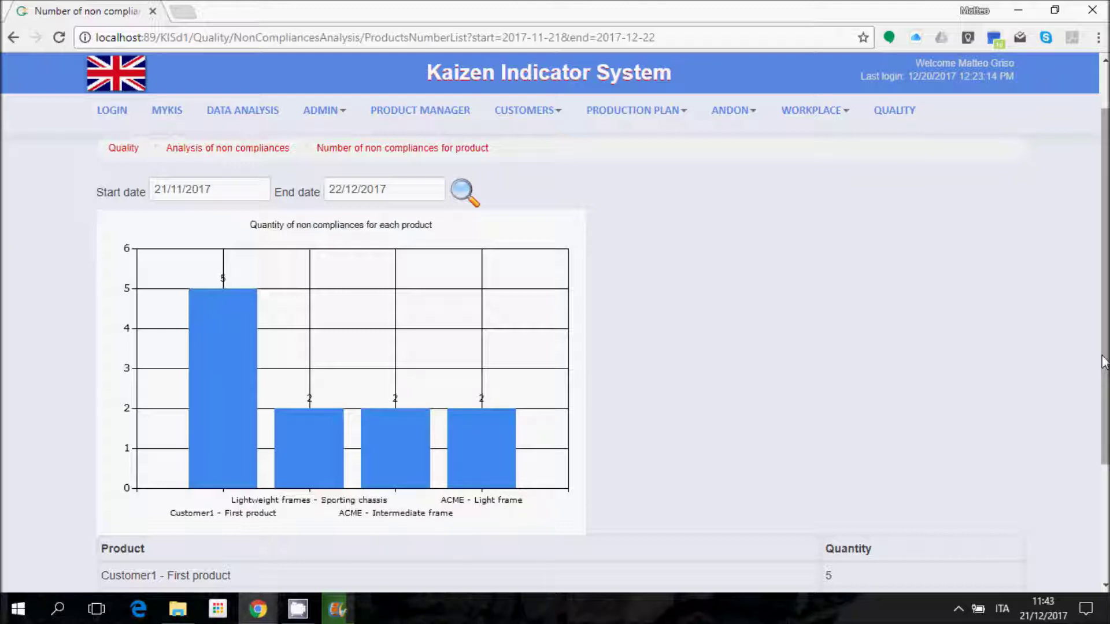
left_click_drag(1104, 338, 1092, 406)
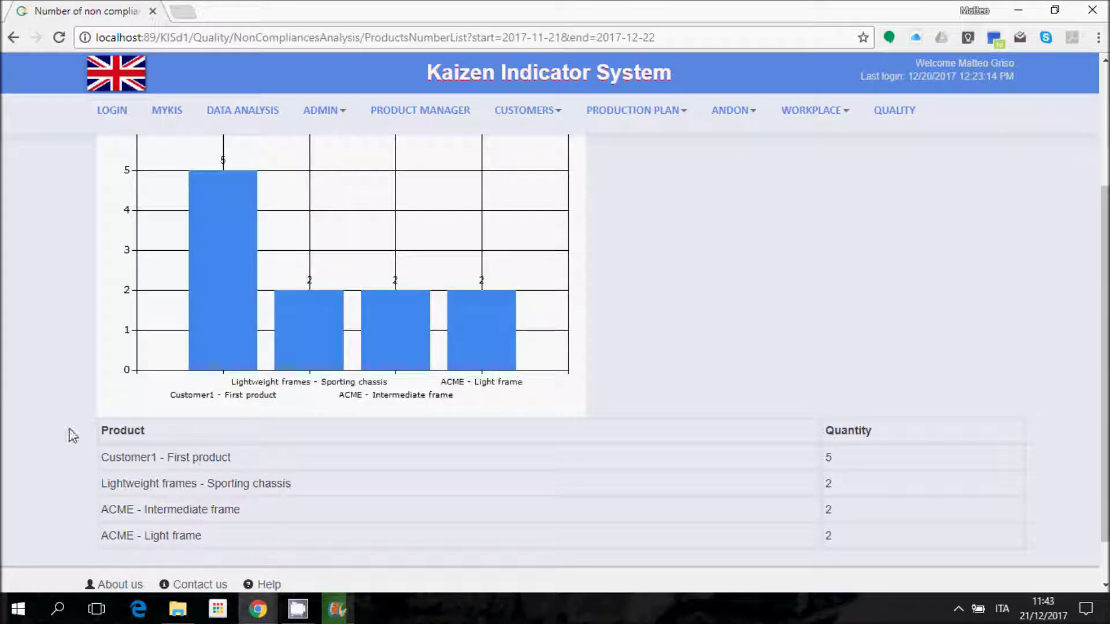
Select the entire product and quantity table below the chart, including its header row
left_click_drag(110, 433, 835, 539)
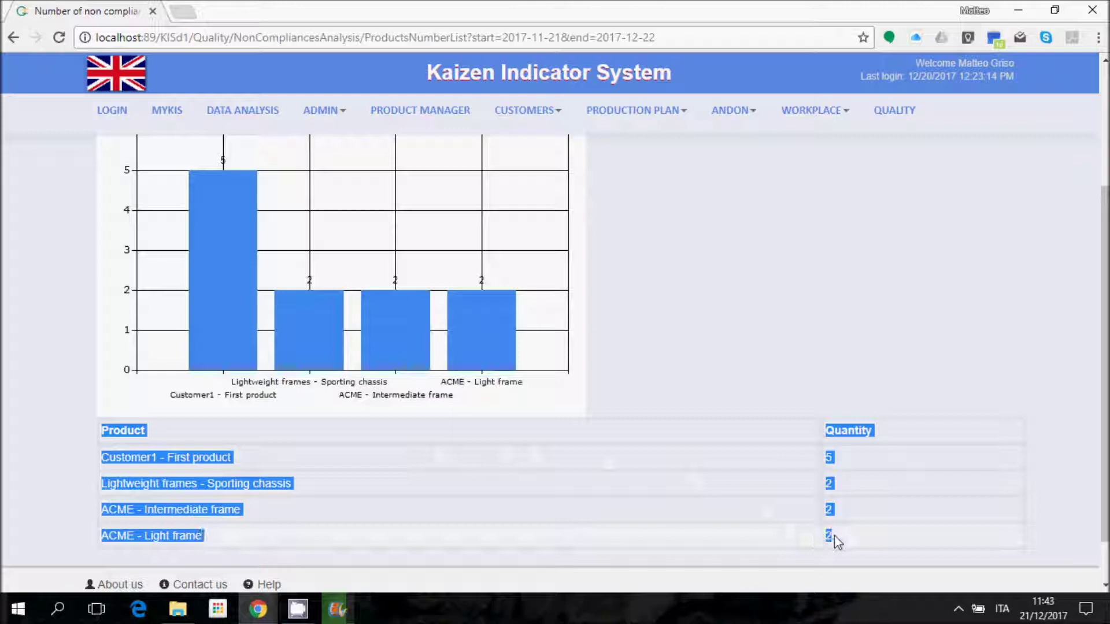
right_click(289, 487)
left_click(341, 364)
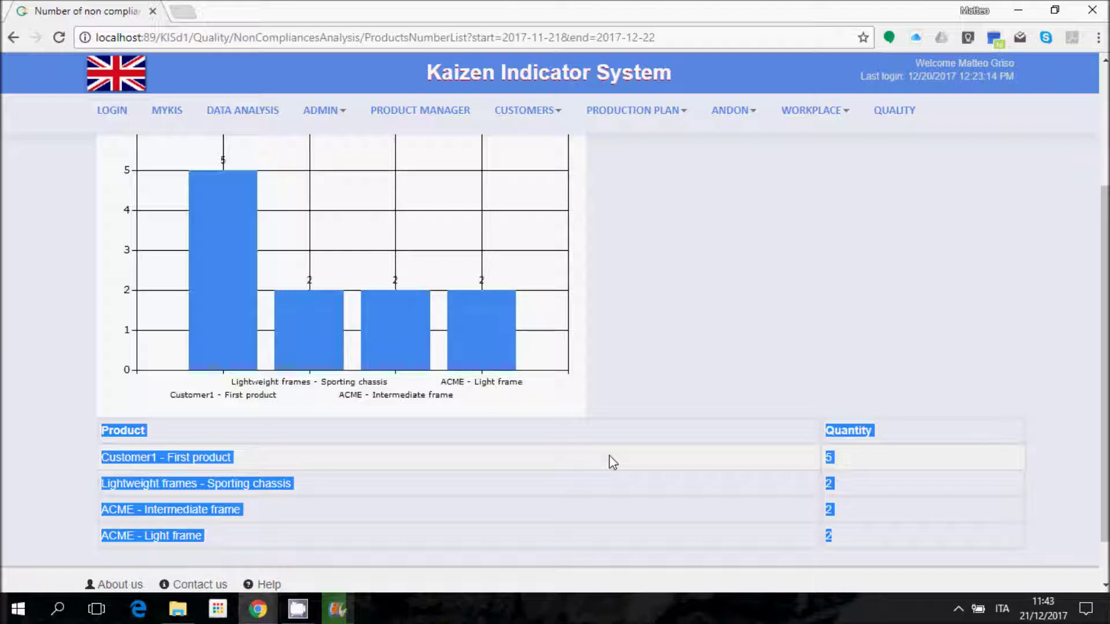
left_click(772, 239)
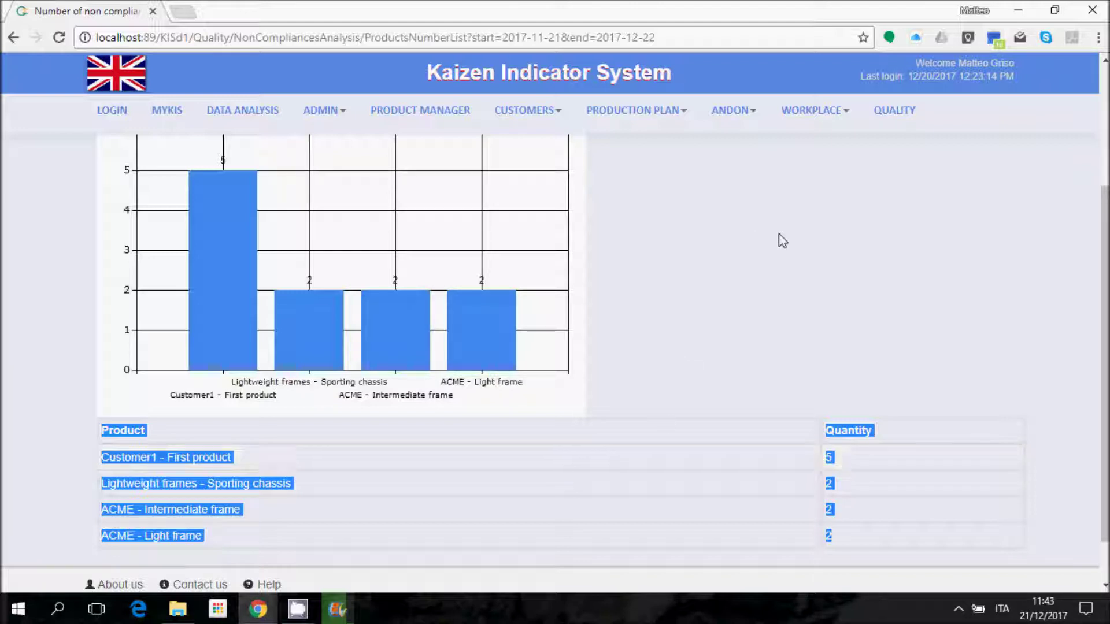
Run the cost of non compliances' analysis with start date 01/11/2017 and review the monthly cost chart and table
left_click(898, 110)
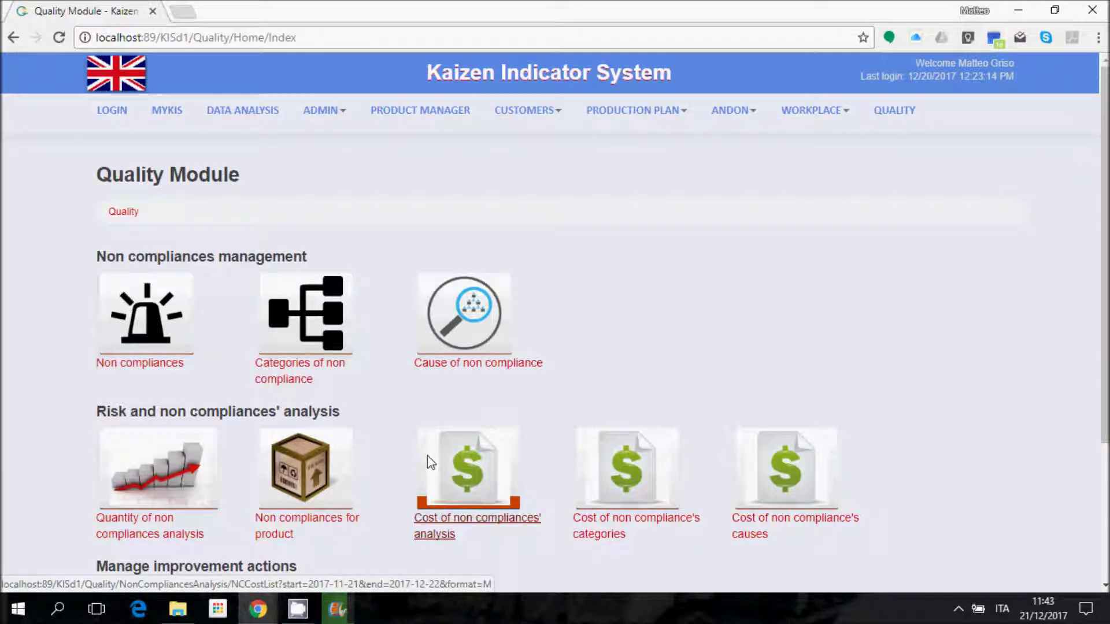
left_click(428, 457)
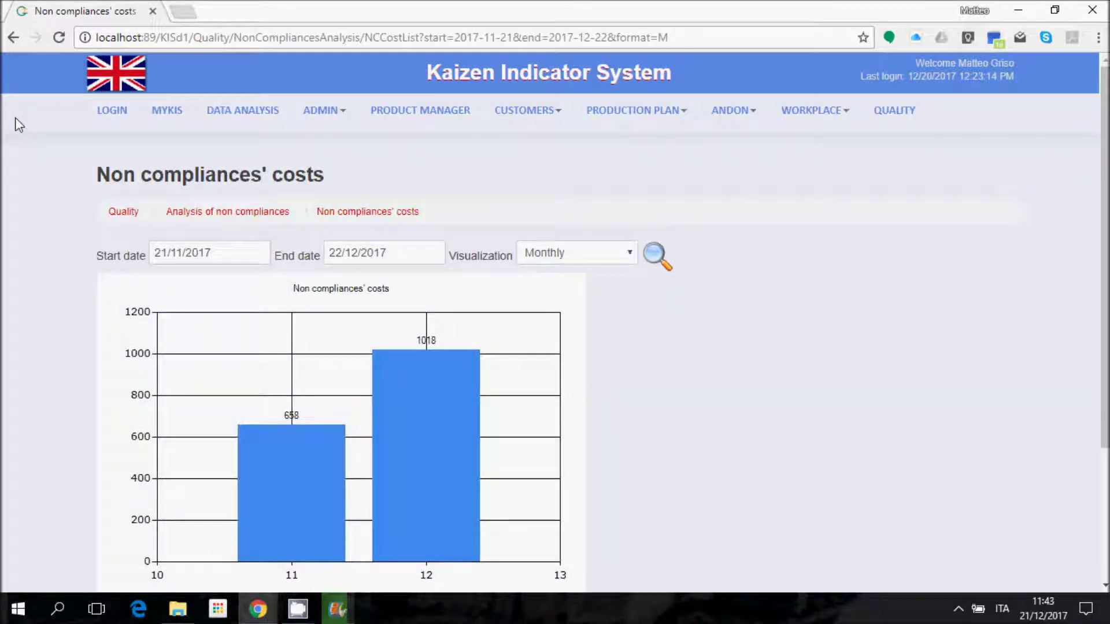
left_click_drag(1106, 216, 1106, 271)
left_click(168, 179)
left_click(260, 257)
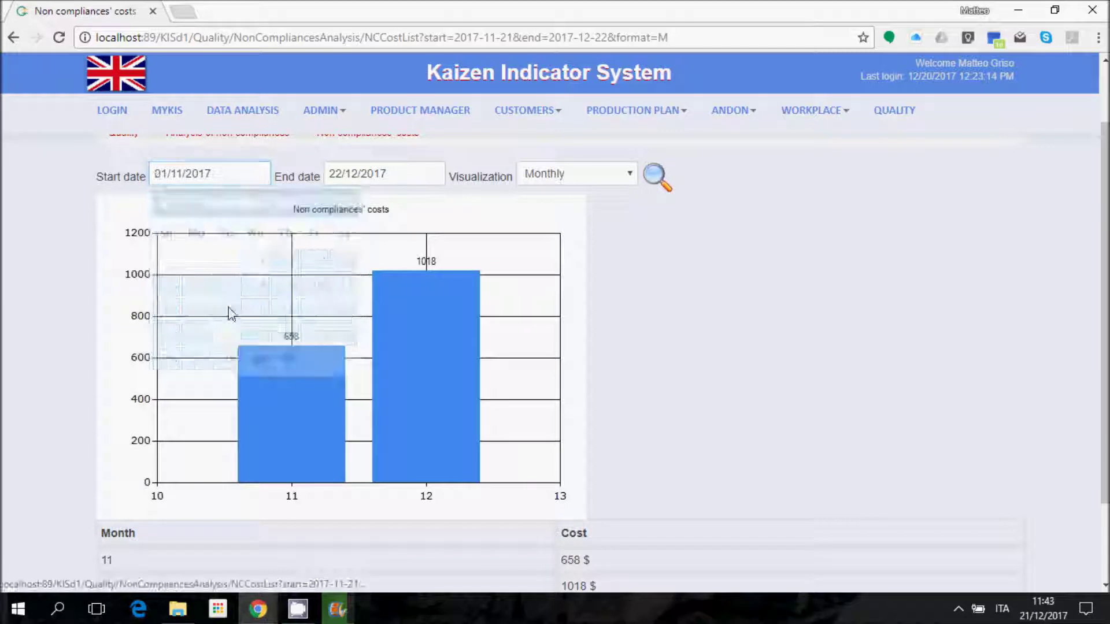
left_click(655, 178)
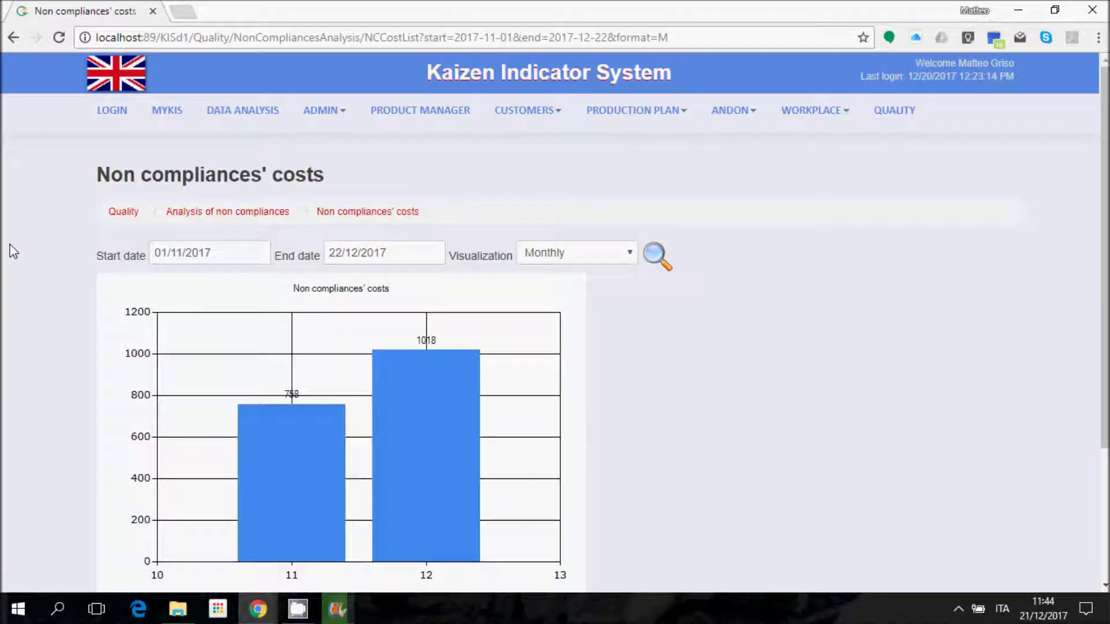
scroll(51, 238, "down", 3)
scroll(521, 307, "up", 1)
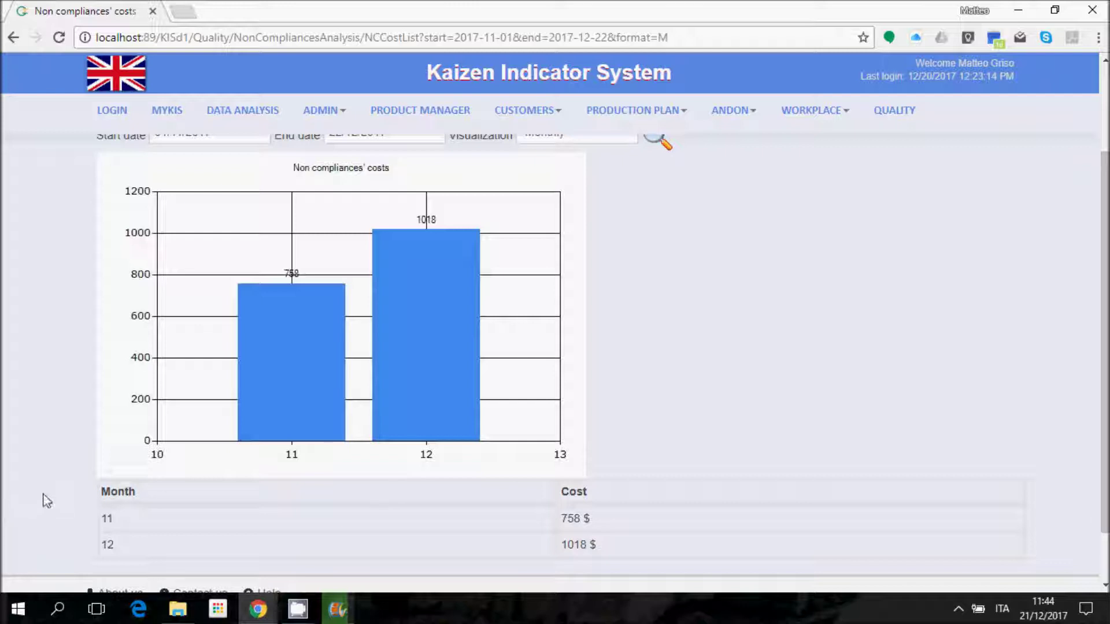
scroll(924, 142, "up", 2)
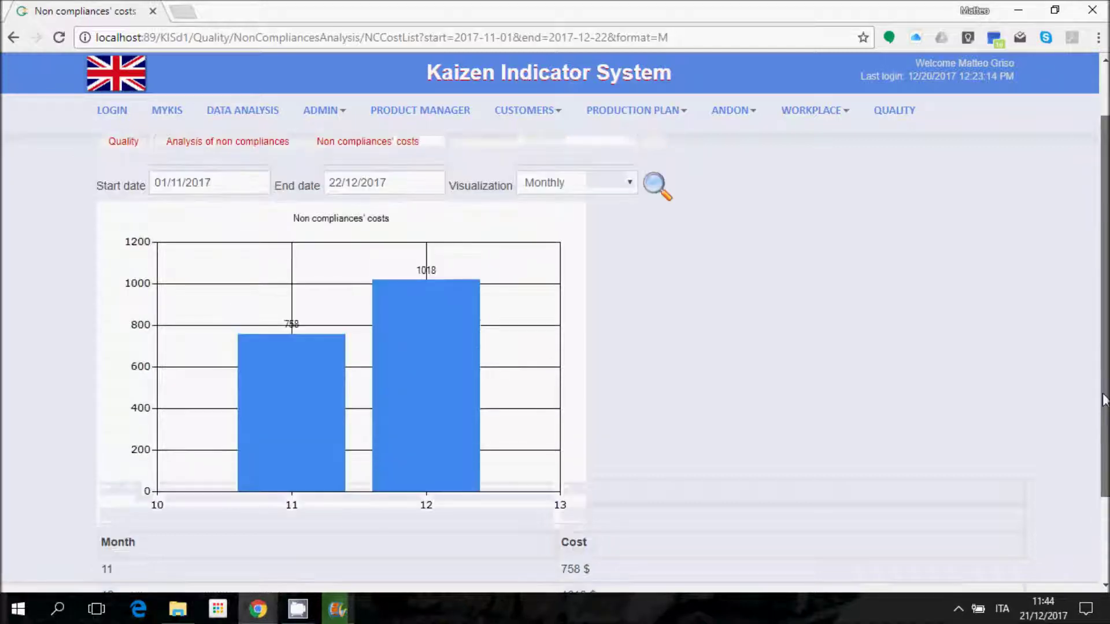
Open the cost of non compliance's categories analysis from the Quality module and rerun it with start date 01/11/2017
left_click(915, 120)
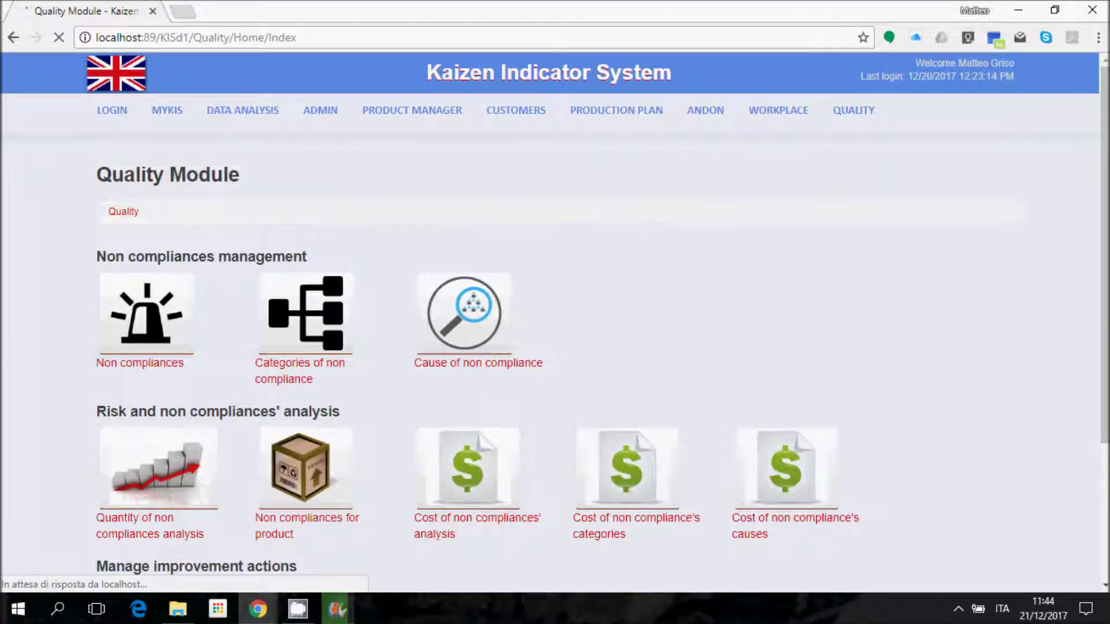
scroll(1104, 277, "down", 2)
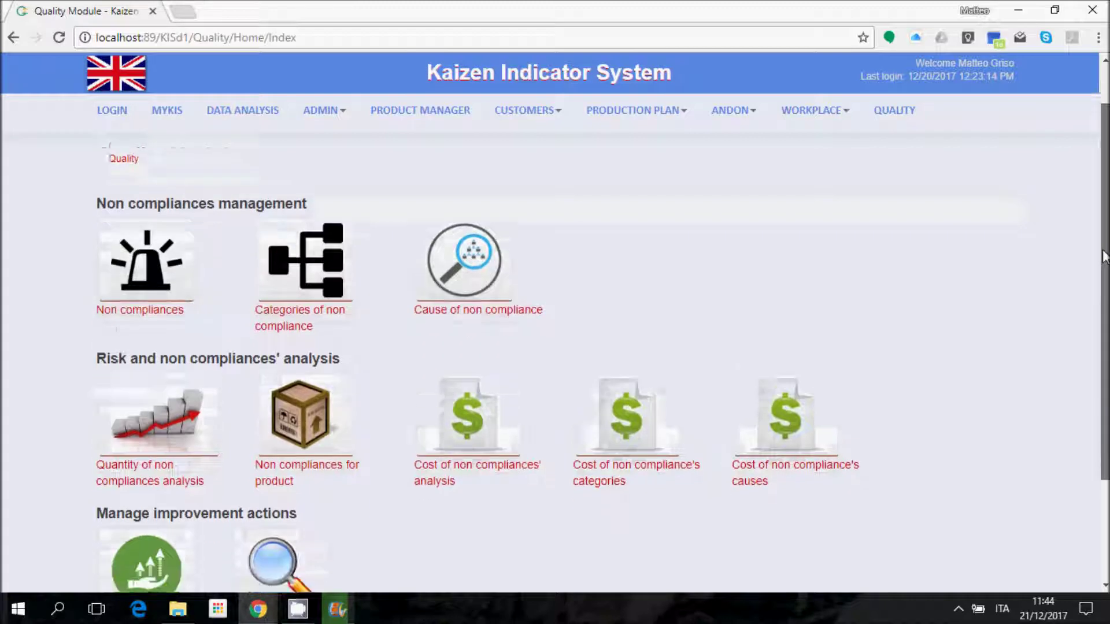
scroll(1105, 277, "down", 1)
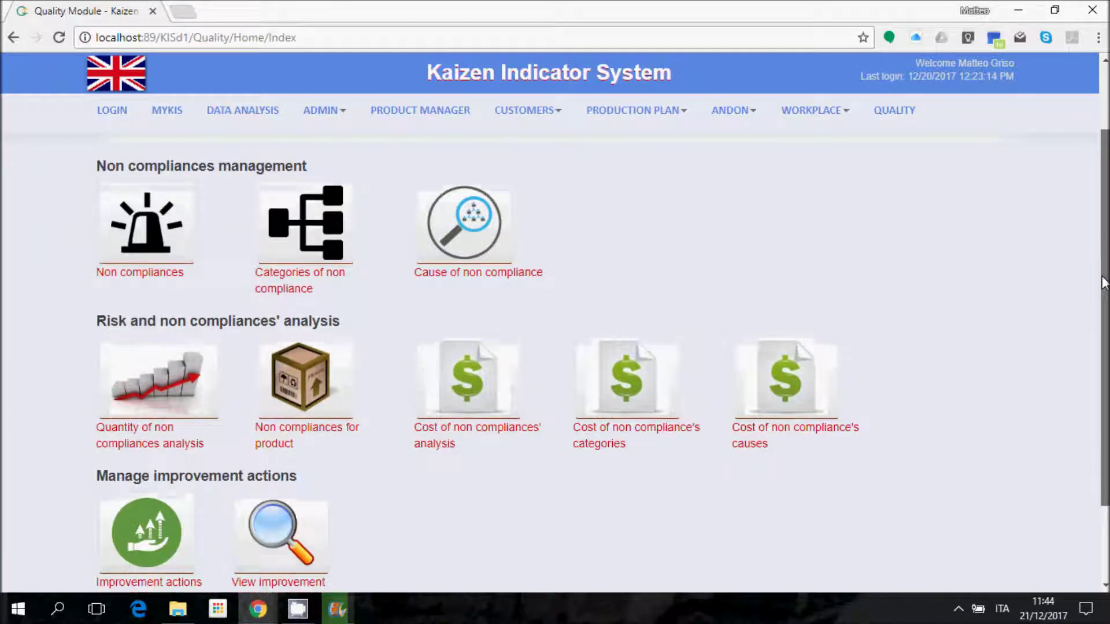
left_click(632, 365)
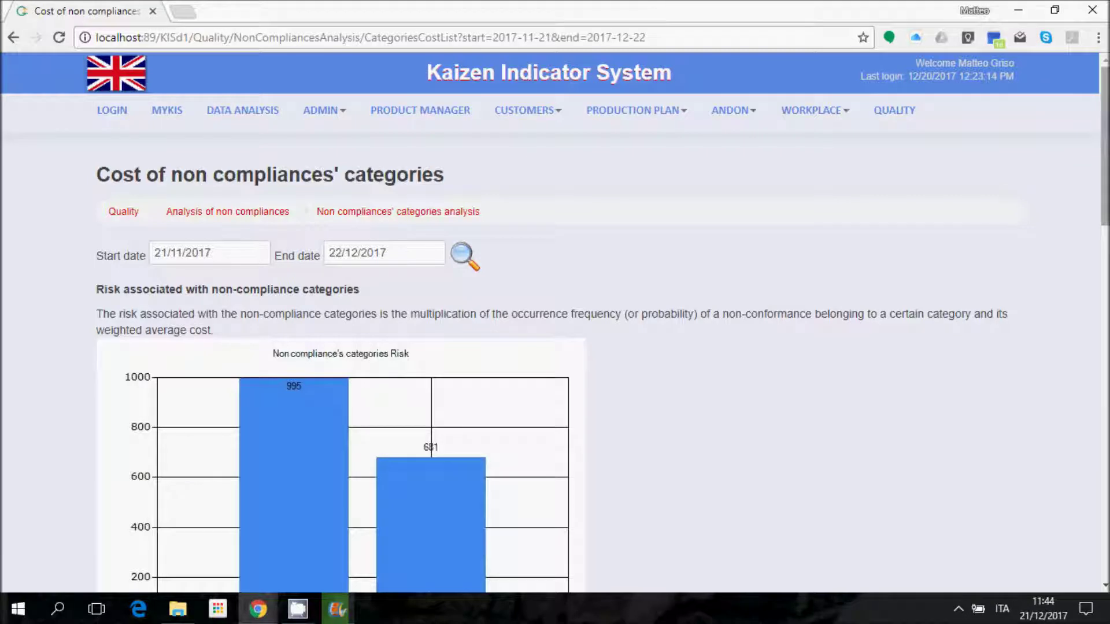
scroll(104, 185, "down", 2)
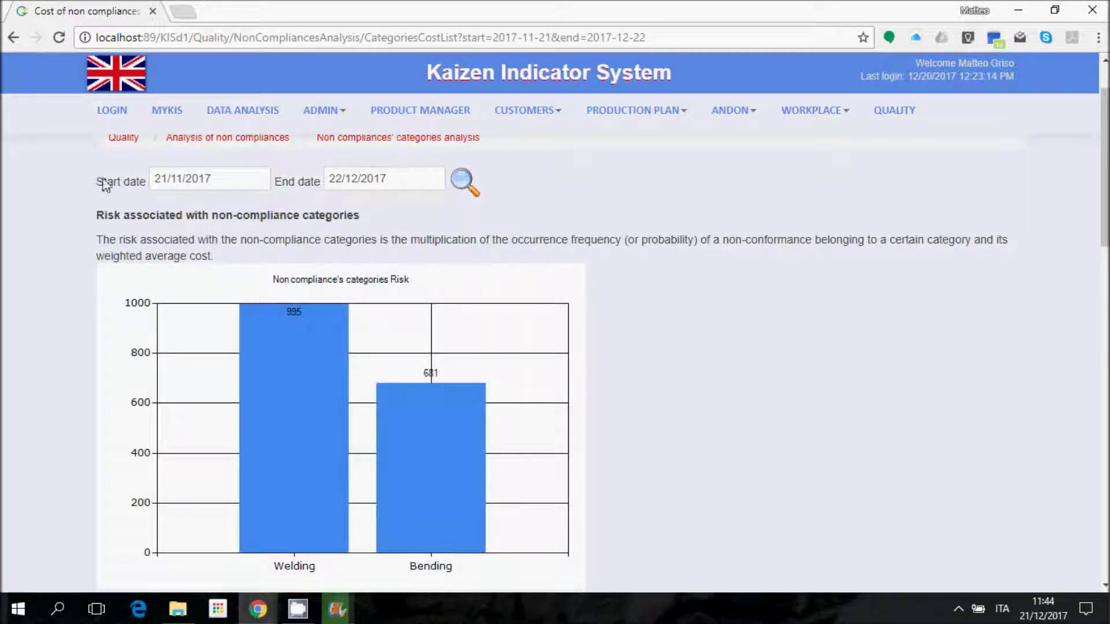
left_click(163, 179)
left_click(256, 269)
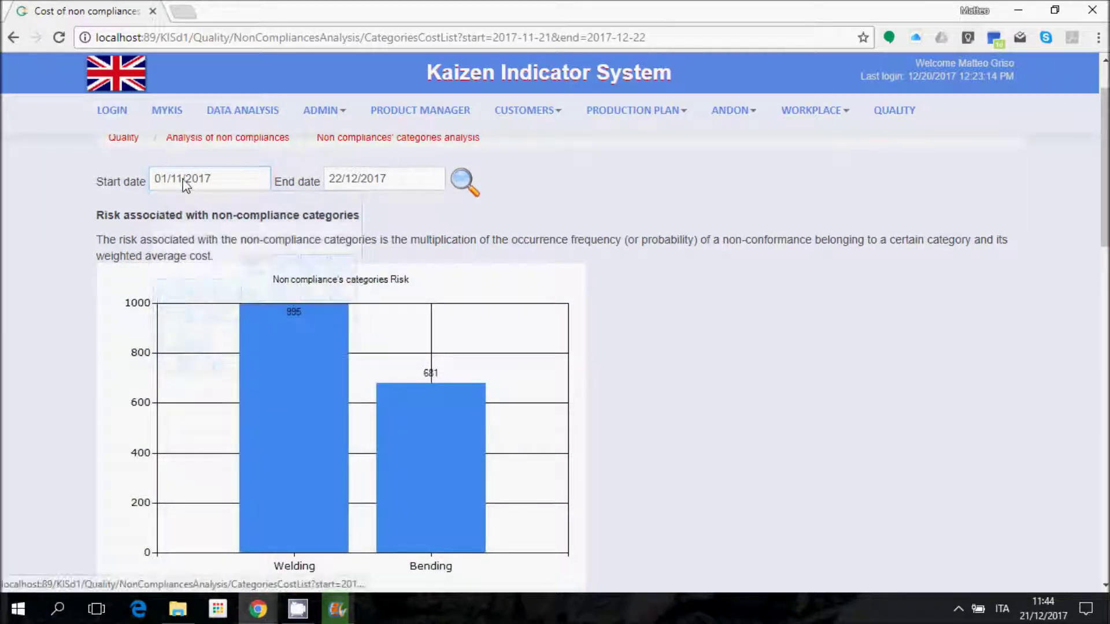
left_click(465, 182)
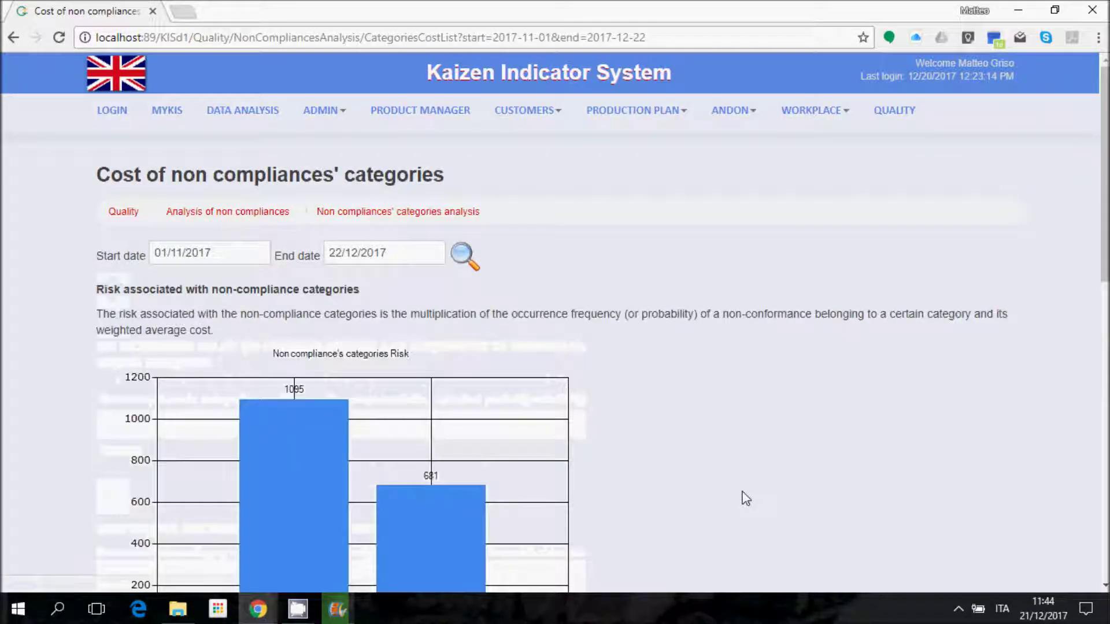
Examine the risk, frequency of occurrence and mean weighted cost charts and tables for the non compliance categories
scroll(1107, 122, "down", 1)
mouse_move(1106, 122)
left_mouse_down()
mouse_move(1107, 150)
mouse_move(1107, 137)
left_mouse_up()
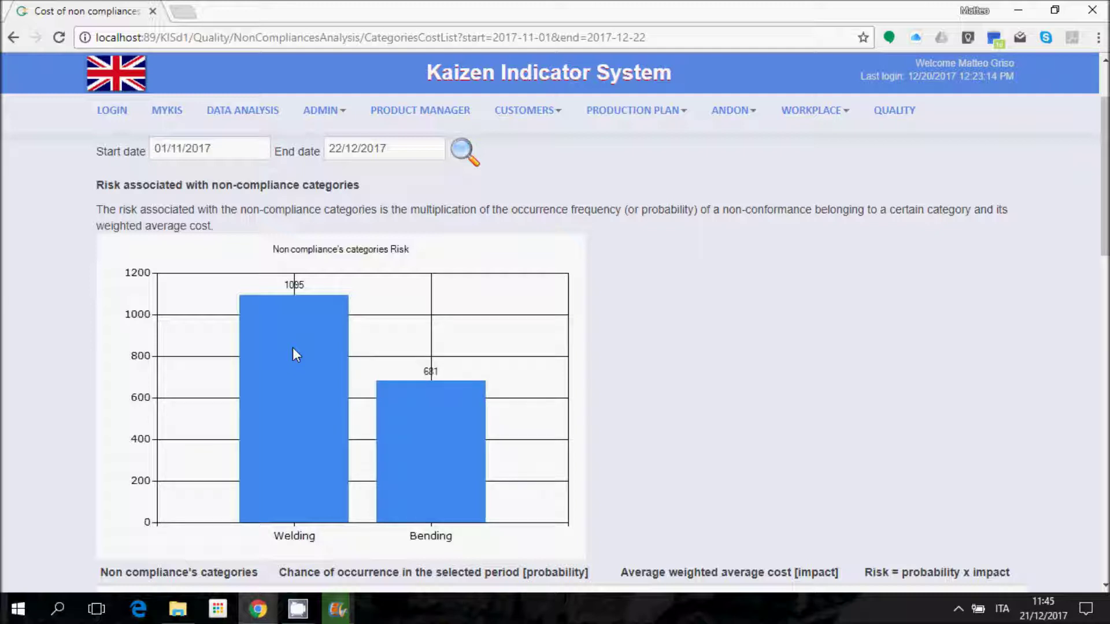
left_click_drag(1104, 241, 1104, 266)
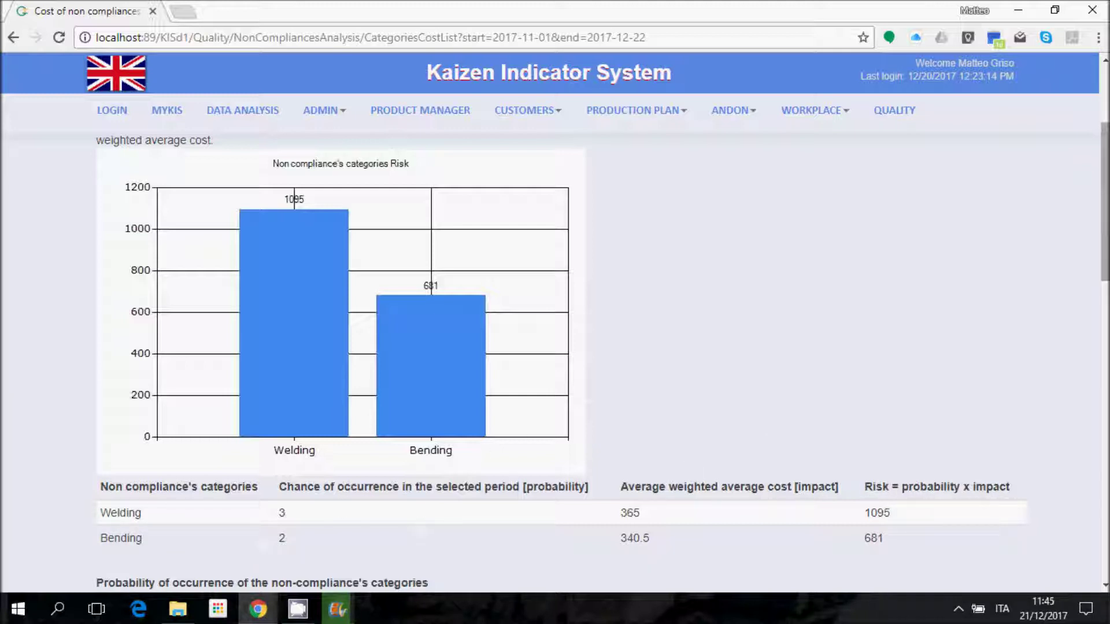
left_click_drag(1106, 164, 1106, 293)
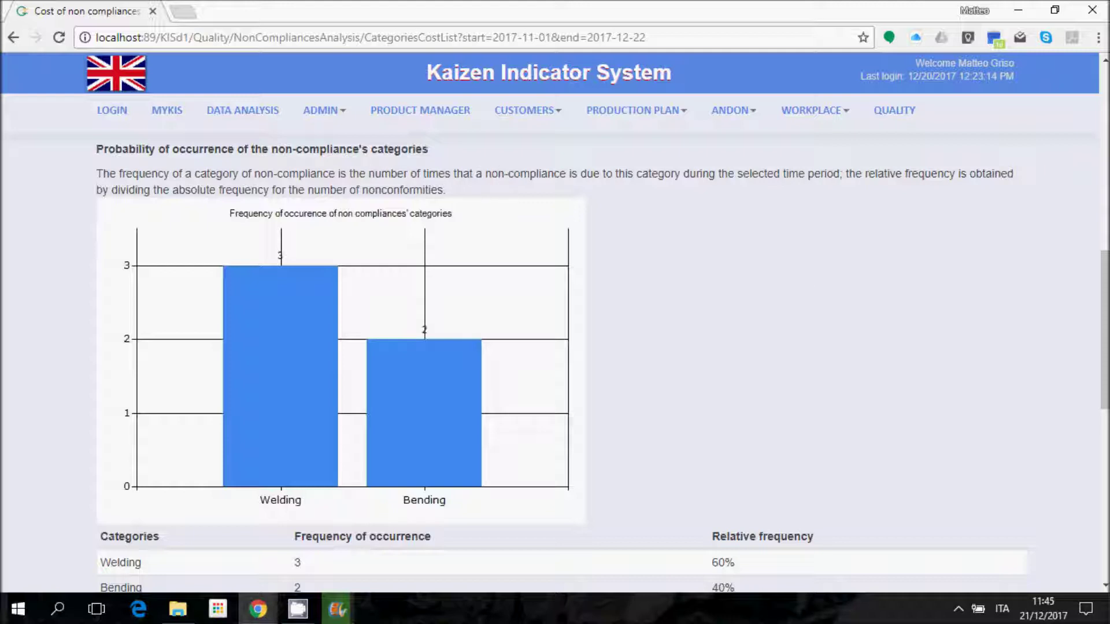
left_click_drag(1105, 366, 1105, 374)
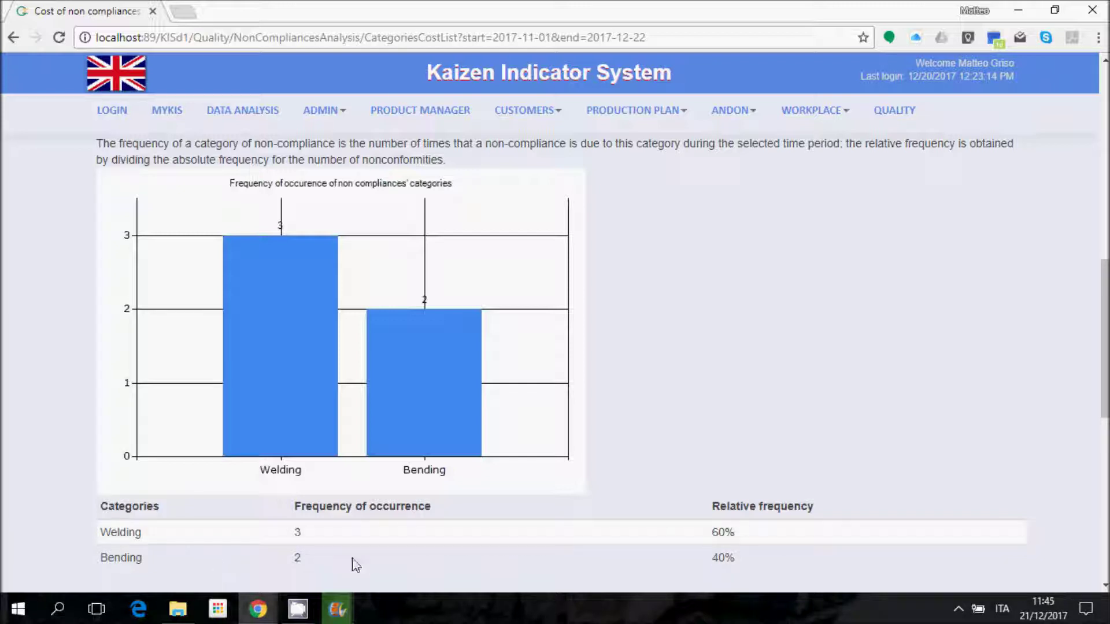
left_click_drag(1105, 316, 1106, 449)
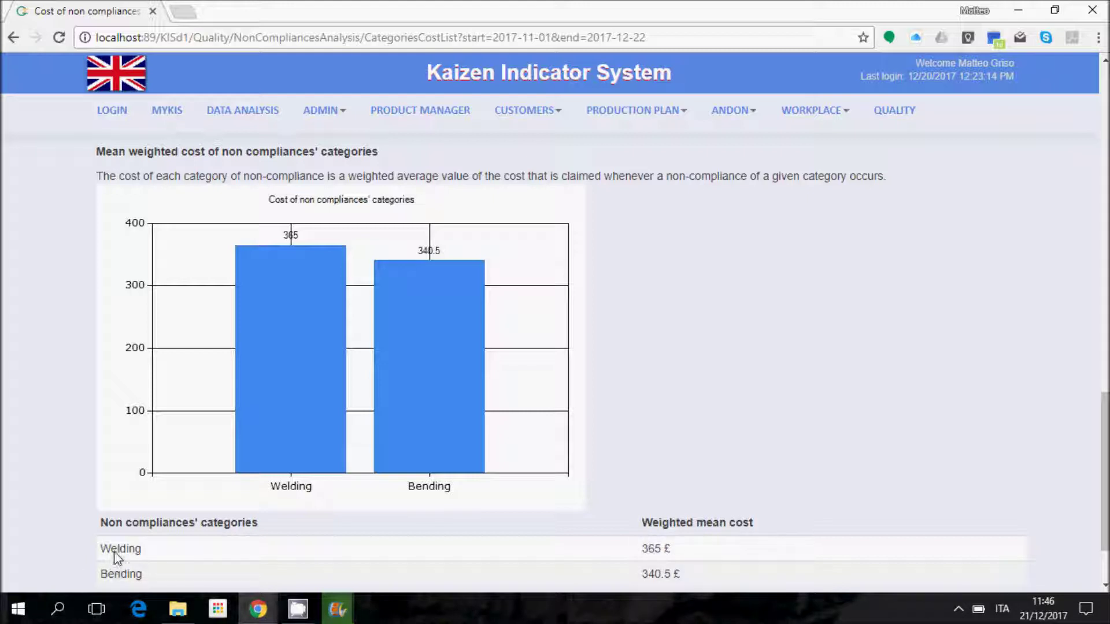
scroll(1105, 477, "down", 1)
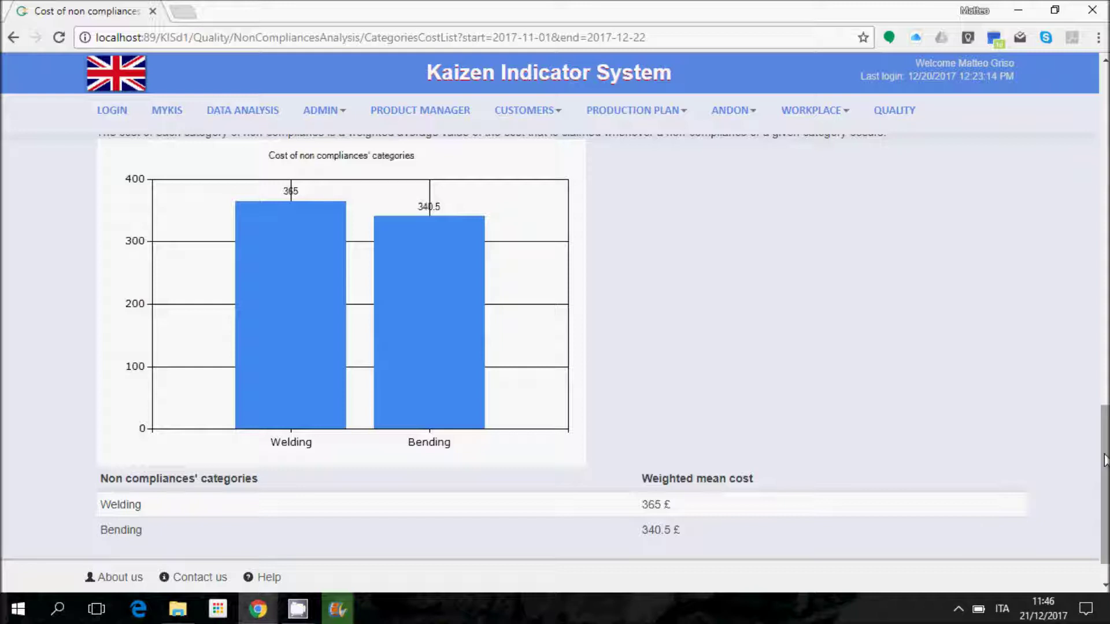
left_click_drag(1105, 459, 1106, 171)
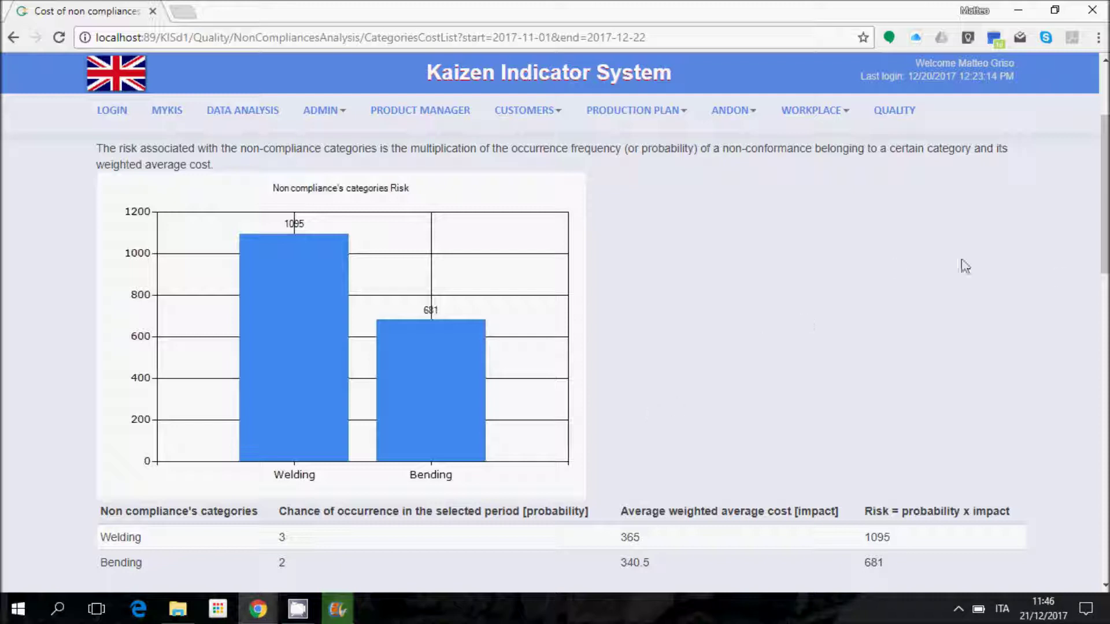
left_click_drag(1104, 237, 1104, 211)
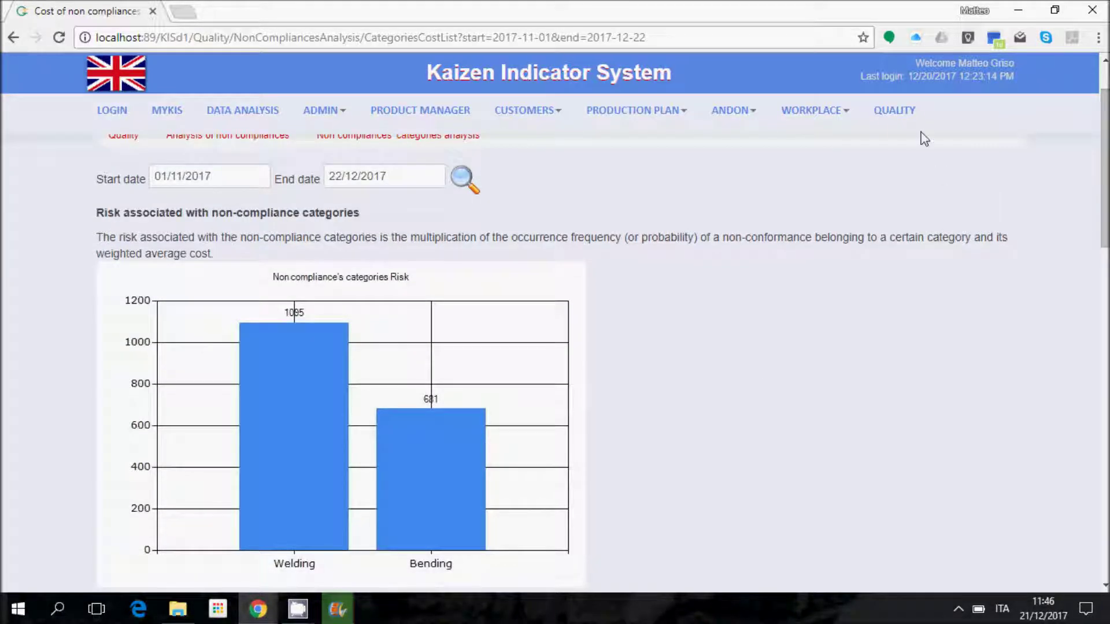
Open the cost of non compliance's causes analysis from the Quality module and rerun it with start date 01/11/2017
left_click(905, 114)
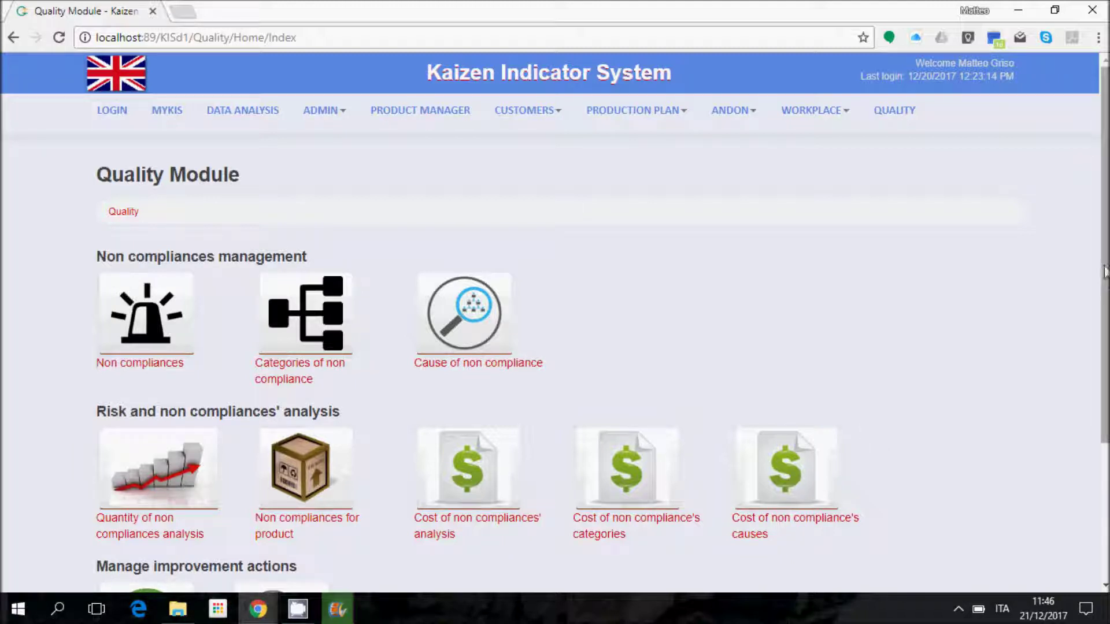
left_click_drag(1104, 272, 1072, 317)
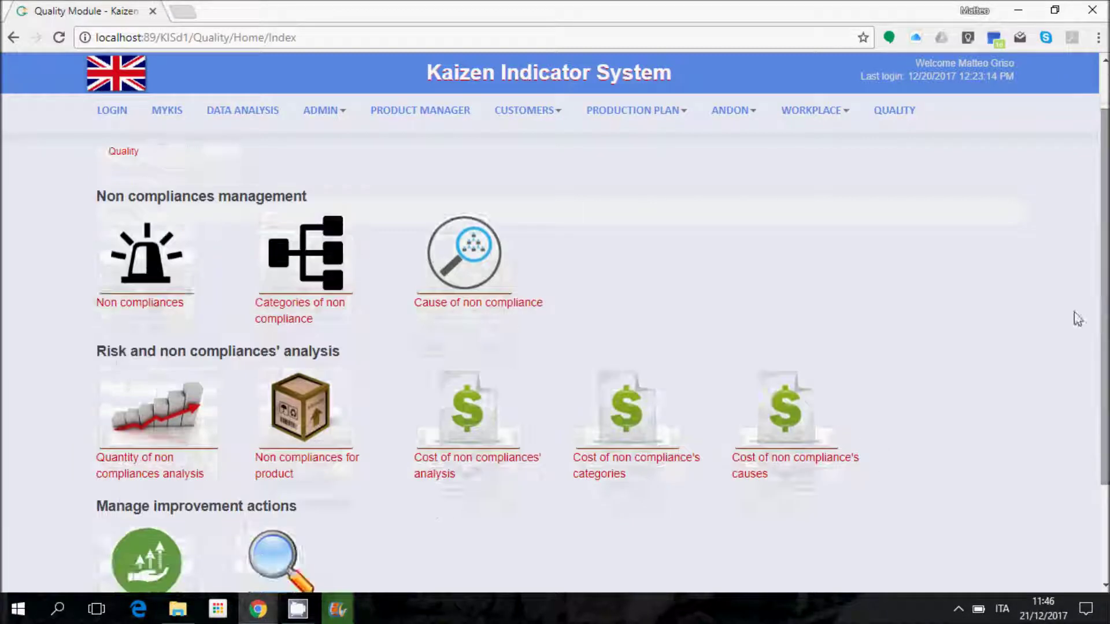
left_click(796, 413)
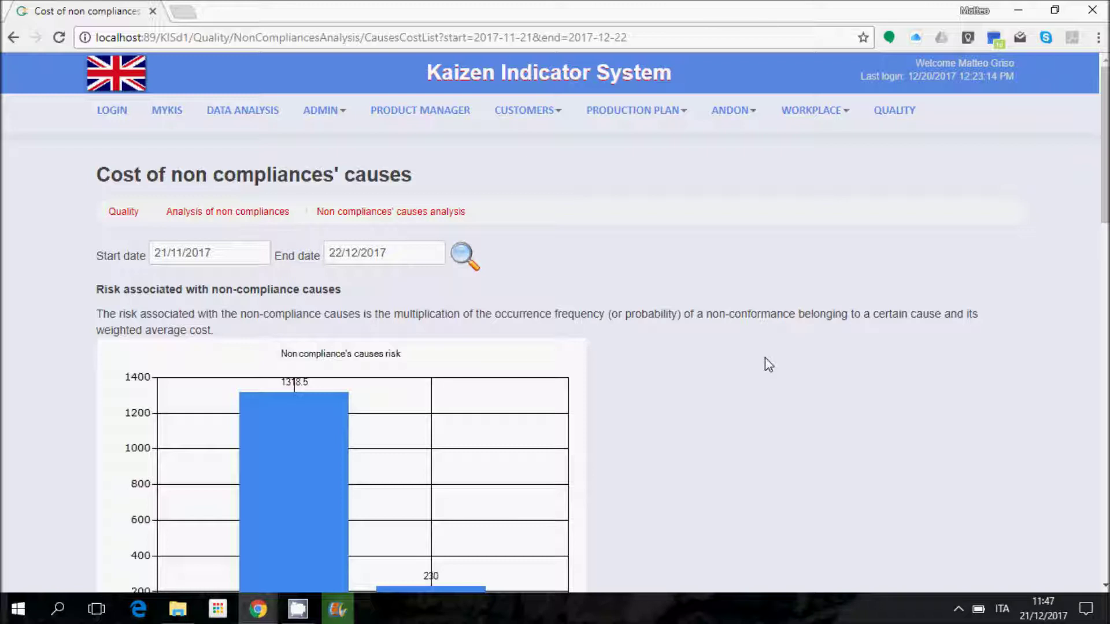
left_click(177, 256)
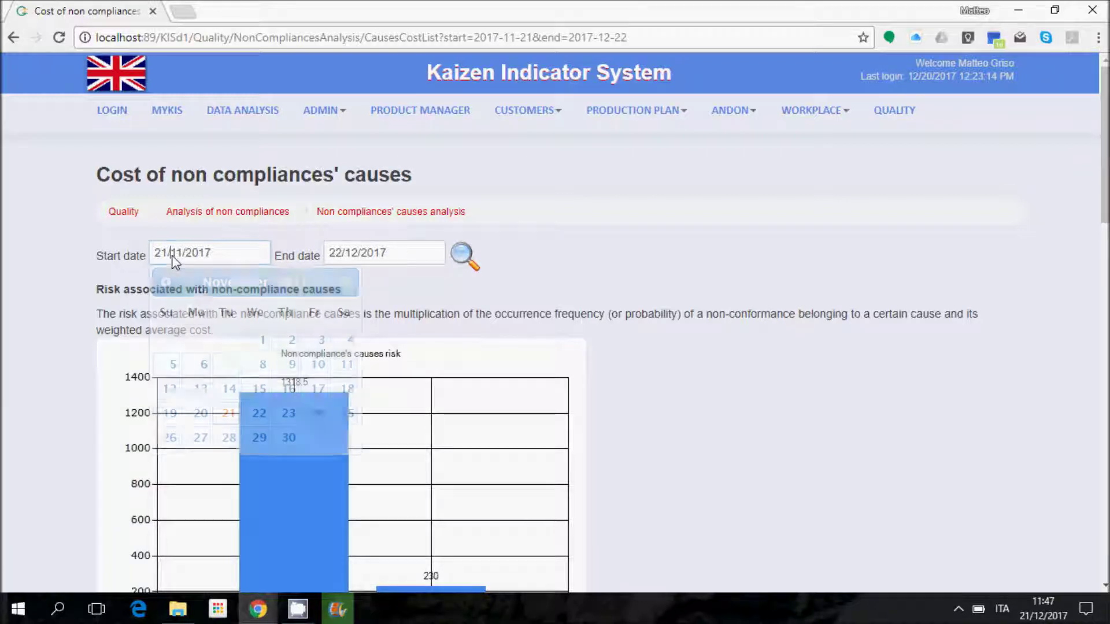
left_click(262, 340)
left_click(466, 256)
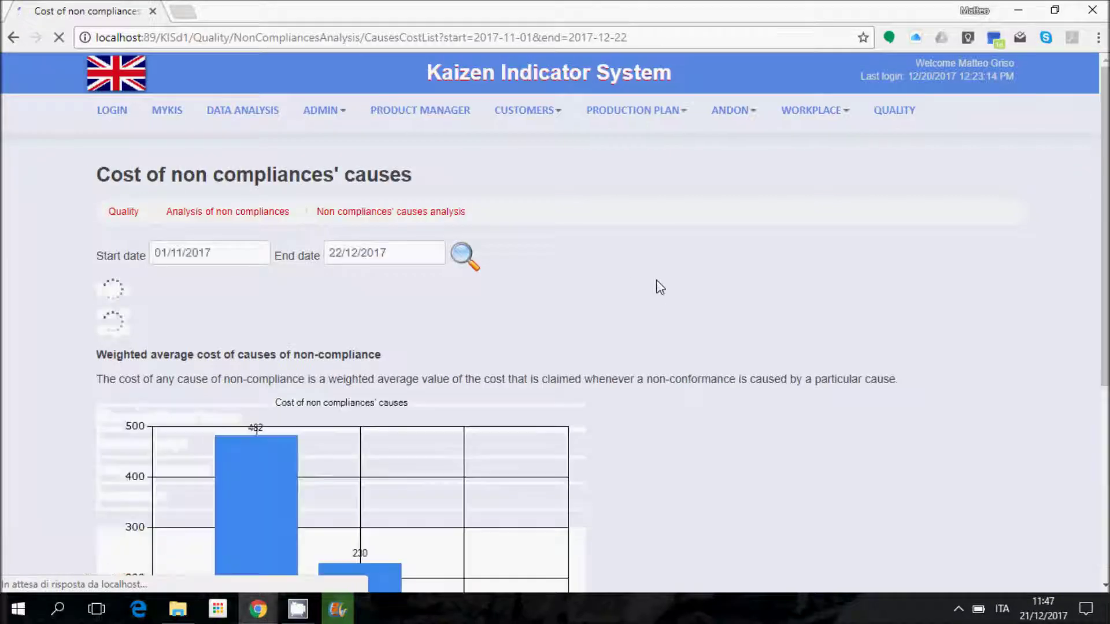
Examine the risk, frequency of occurrence and mean weighted cost charts and tables for the non compliance causes
left_click_drag(1105, 128, 1105, 172)
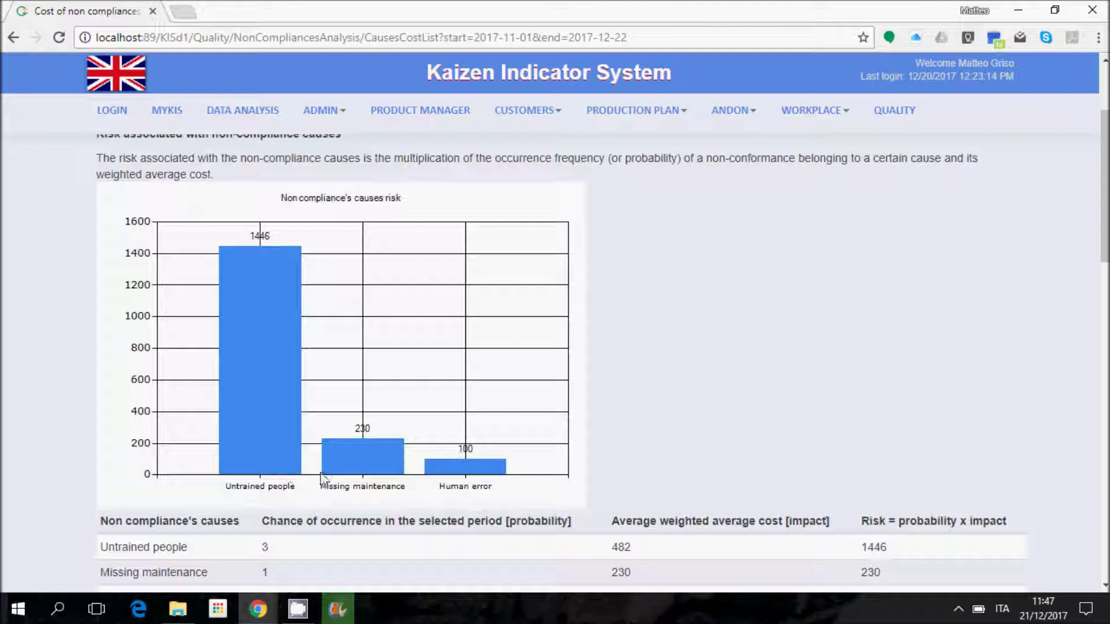
scroll(1105, 161, "down", 2)
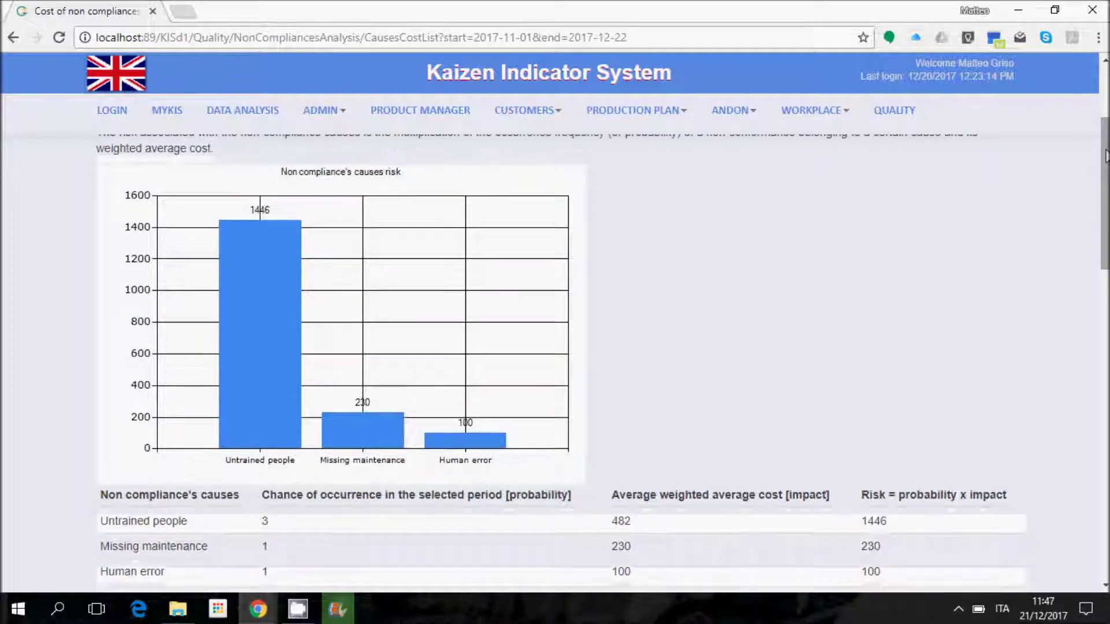
scroll(1105, 166, "down", 2)
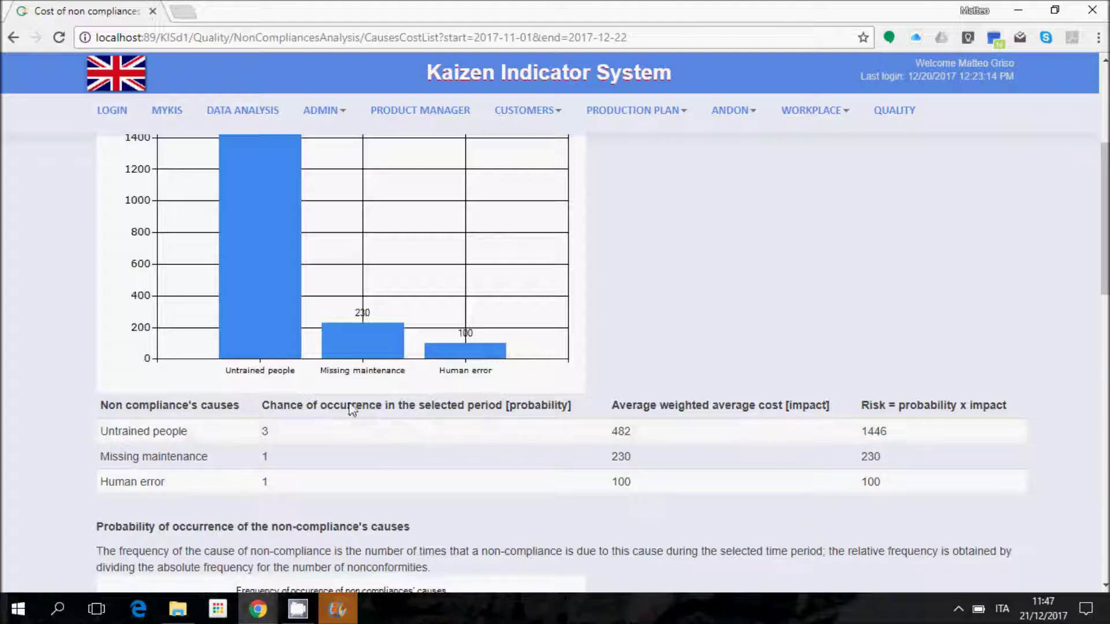
double_click(318, 407)
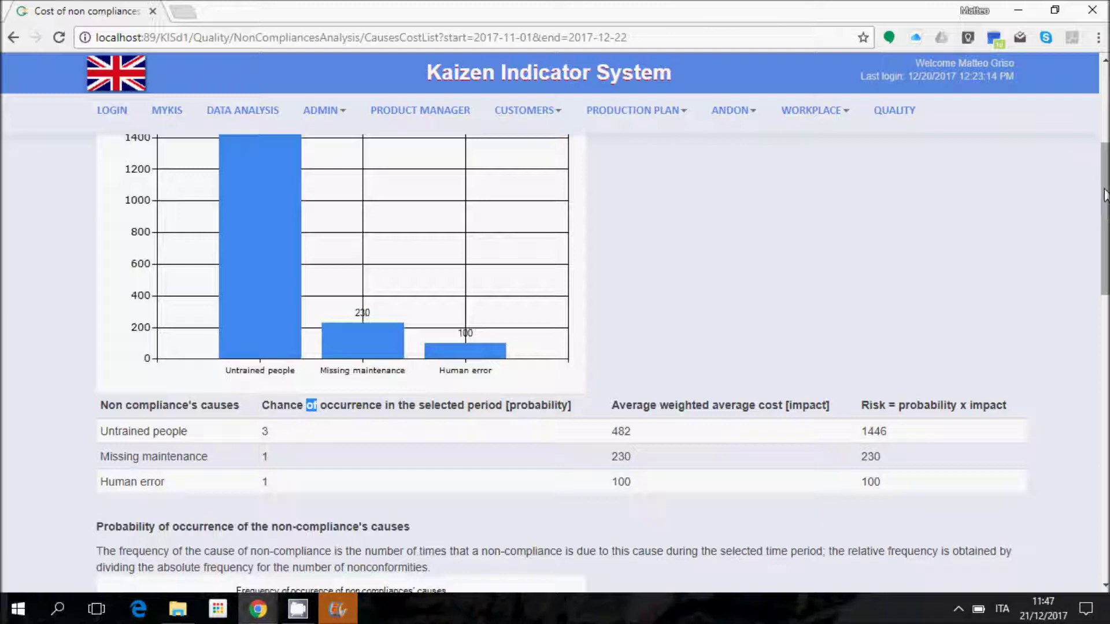
left_click_drag(1105, 172, 1101, 280)
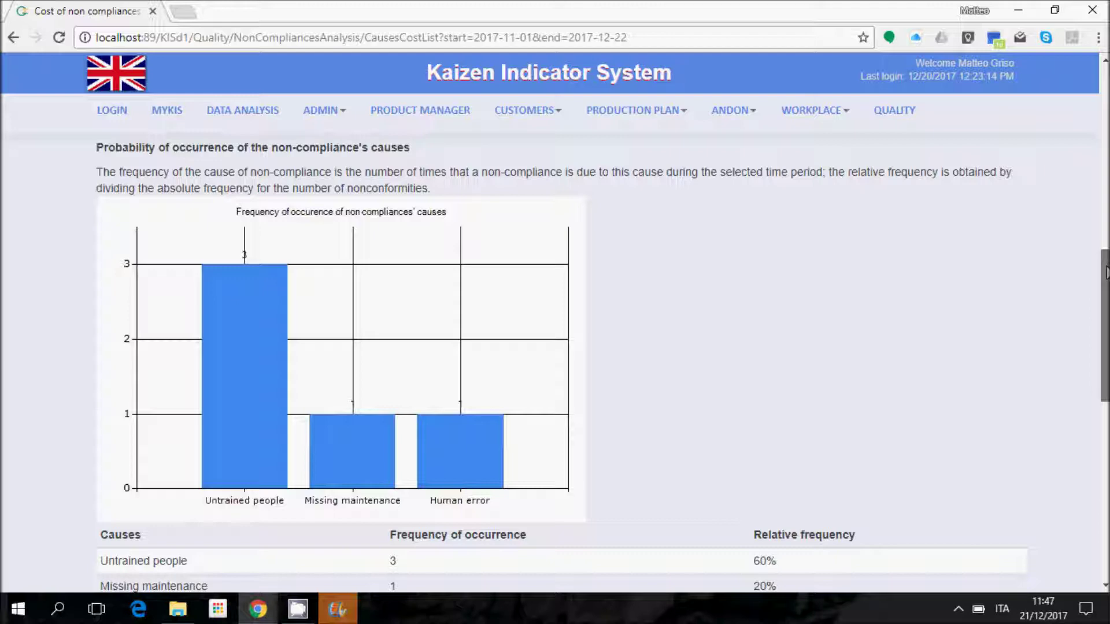
left_click_drag(1107, 271, 1105, 417)
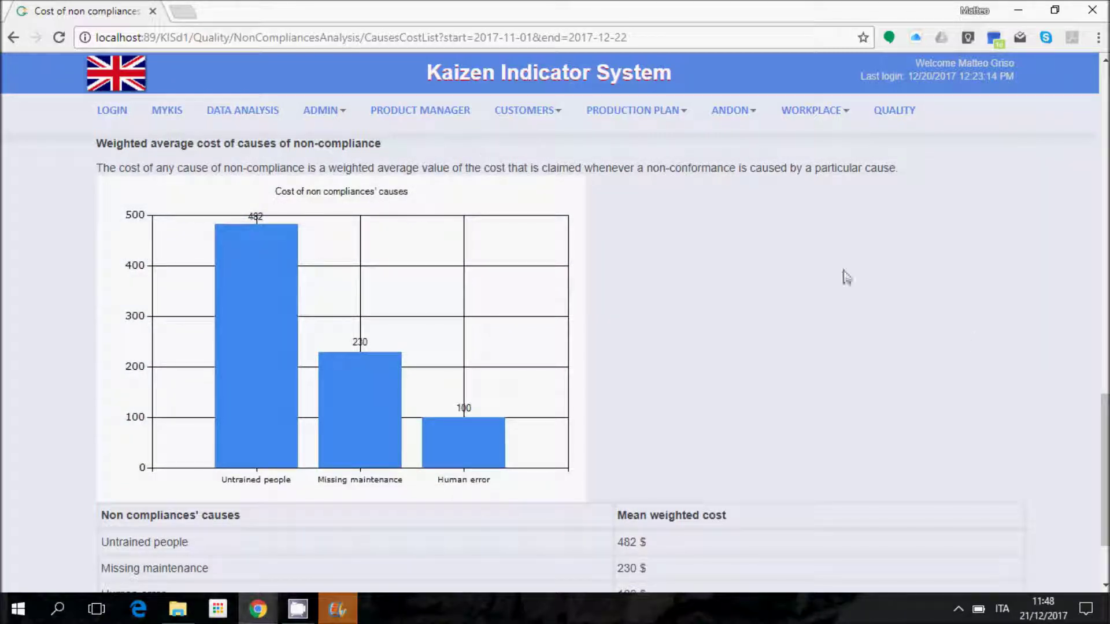
left_click_drag(1106, 463, 1106, 179)
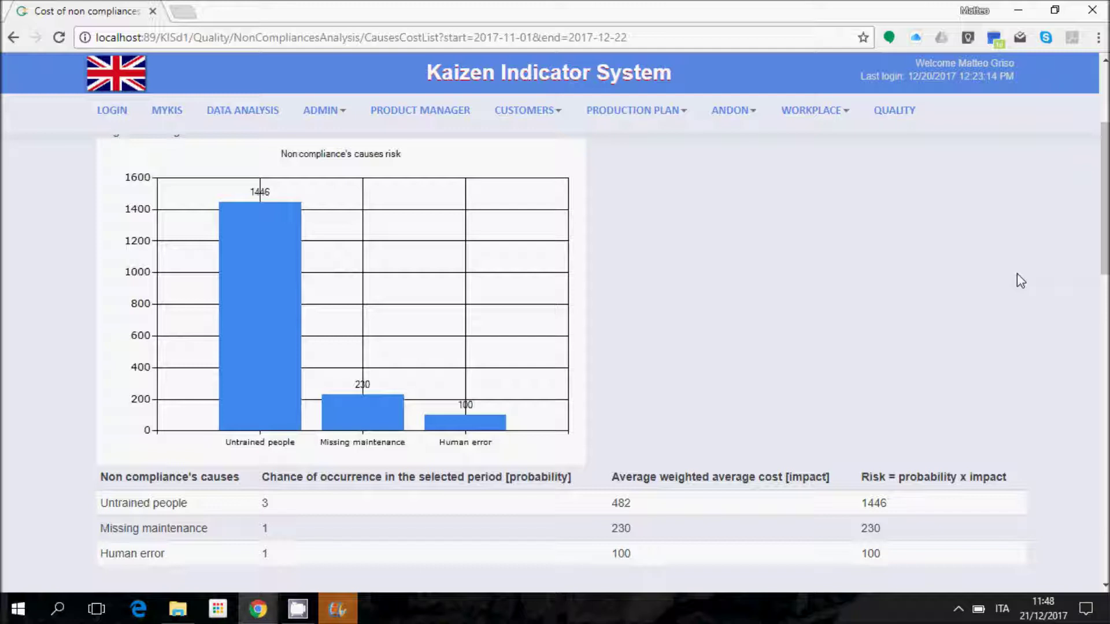
Return to the Quality module overview and bring the improvement actions section into view
left_click(894, 110)
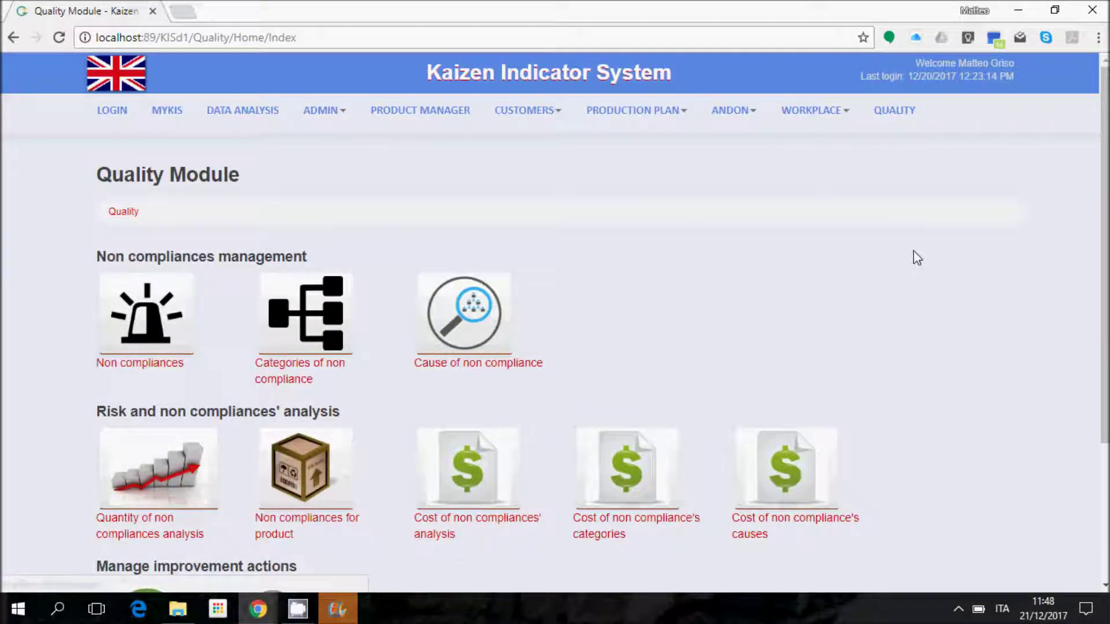
left_click_drag(1104, 201, 1107, 269)
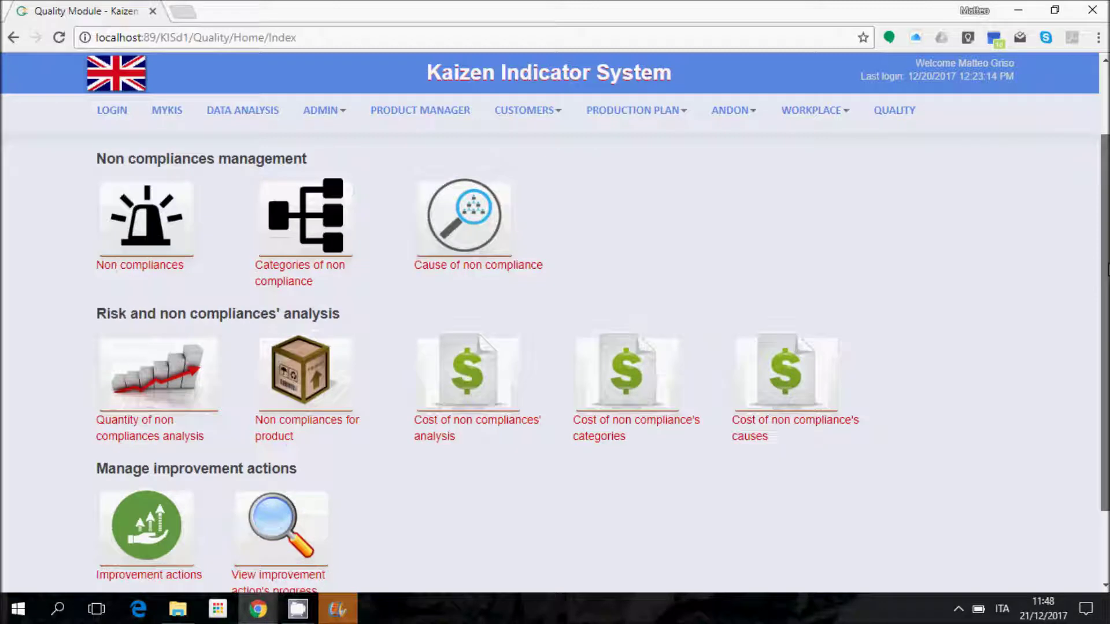